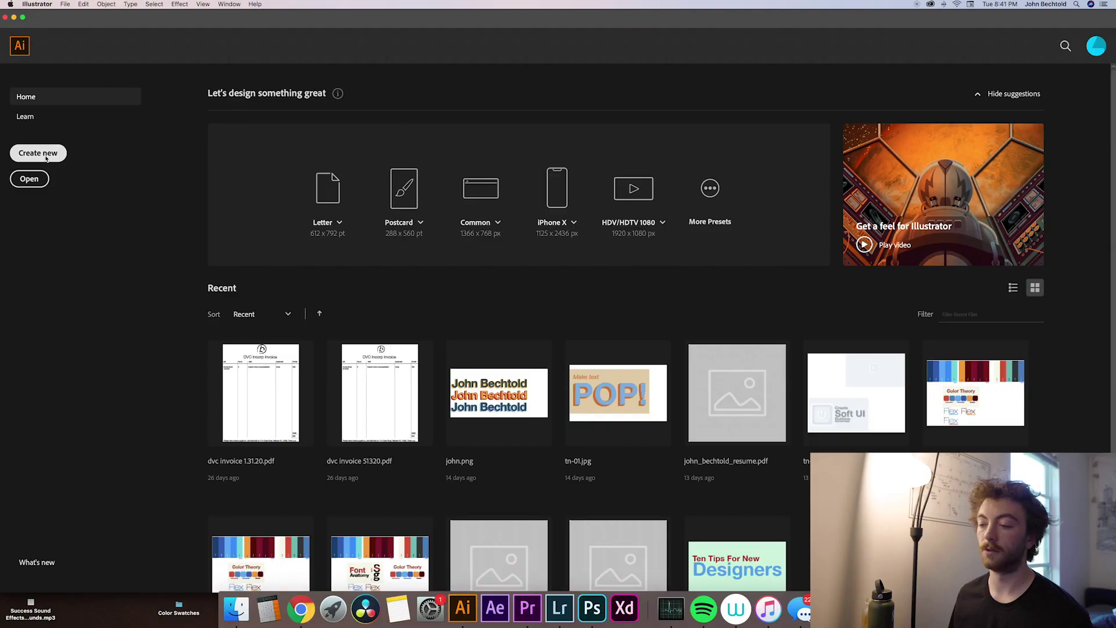
# Create a new 1920 x 1080 px web document with one artboard
pyautogui.click(51, 163)
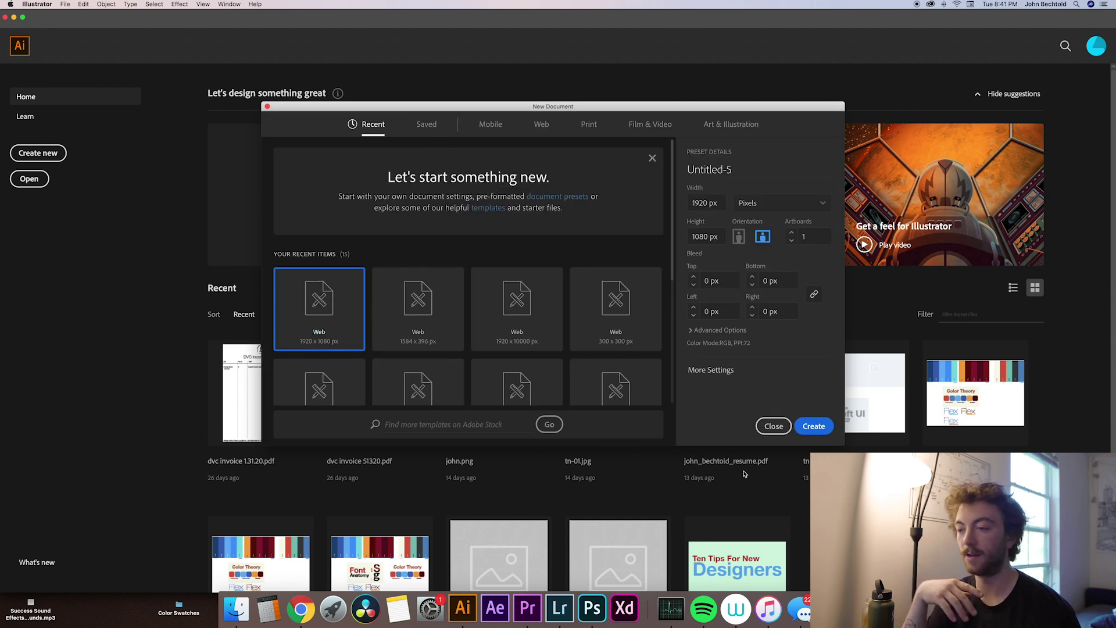
pyautogui.click(805, 428)
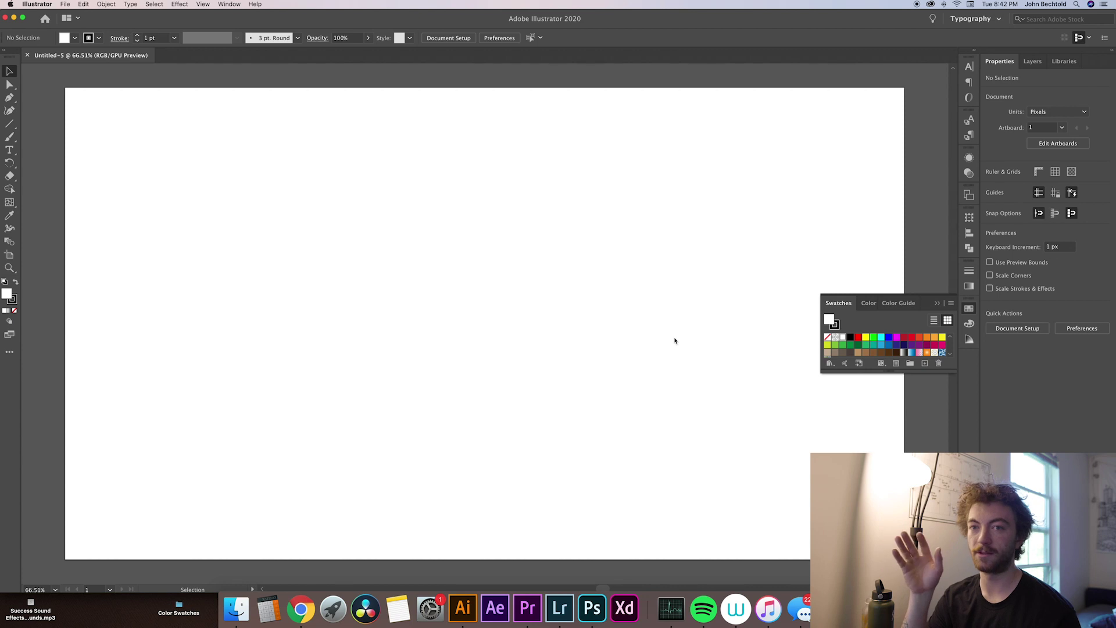
# Add the point text "DRIP" to the artboard and scale it up proportionally to about 667 pt
pyautogui.press('super+minus')
pyautogui.press('super+minus')
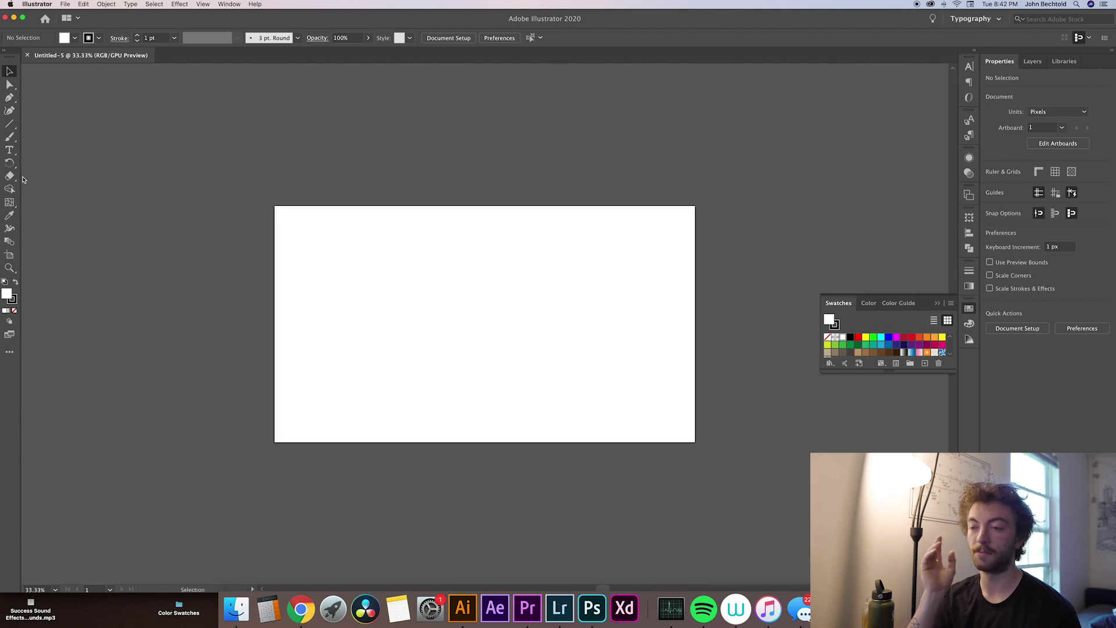
pyautogui.click(11, 152)
pyautogui.click(419, 319)
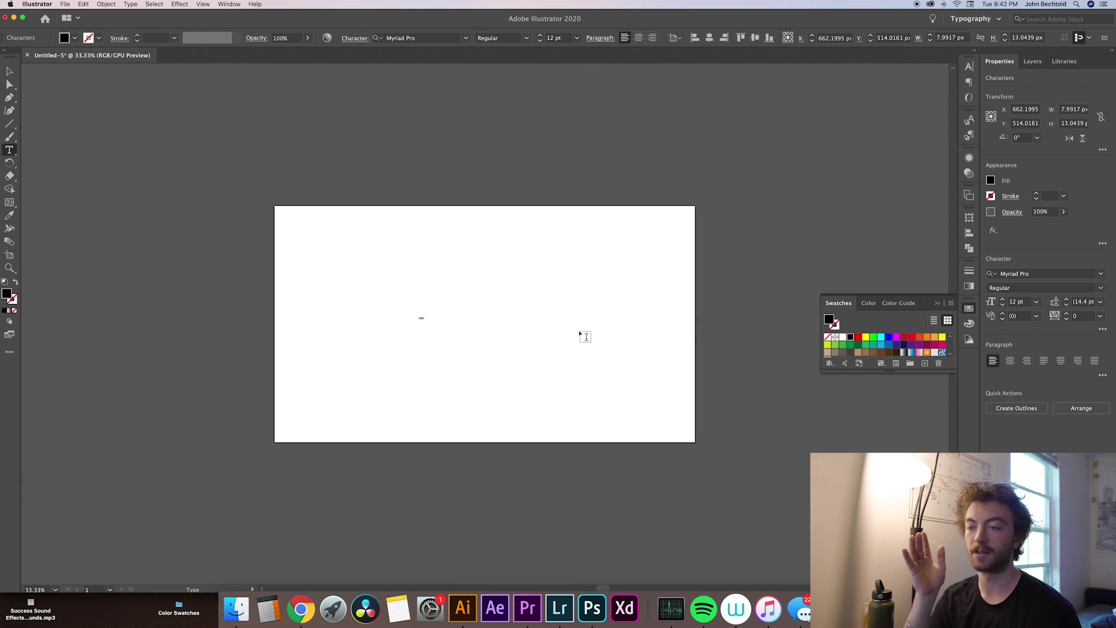
pyautogui.click(8, 69)
pyautogui.moveTo(425, 325); pyautogui.dragTo(498, 401)
pyautogui.moveTo(451, 349); pyautogui.dragTo(517, 302)
pyautogui.moveTo(569, 357); pyautogui.dragTo(705, 431)
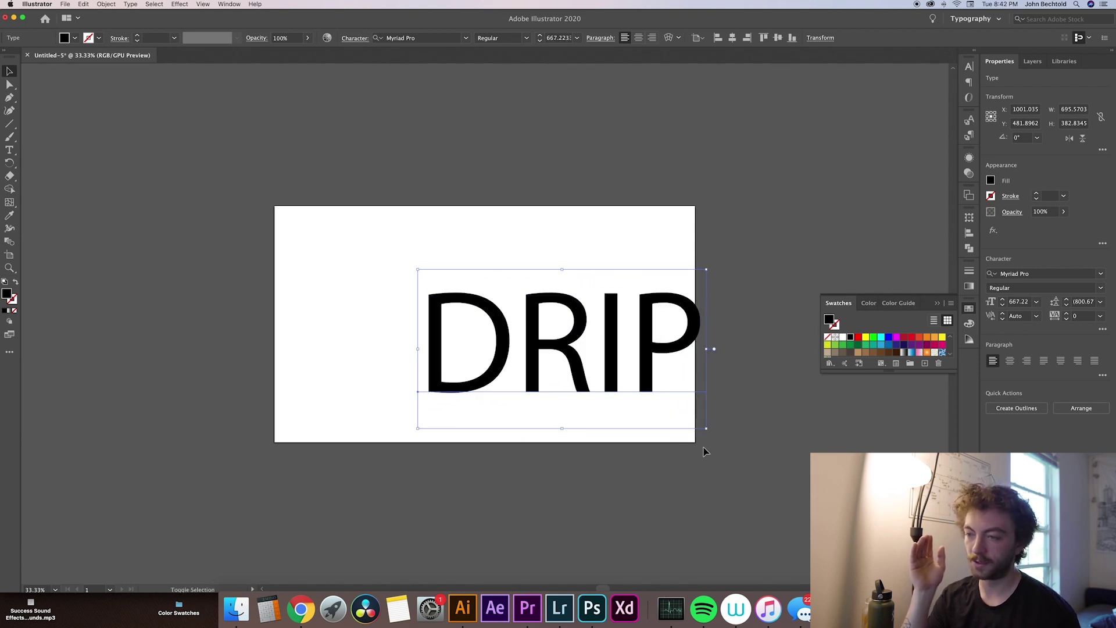
# Change the DRIP text's font to Cheee Conshred
pyautogui.click(1100, 275)
pyautogui.write('CHEE')
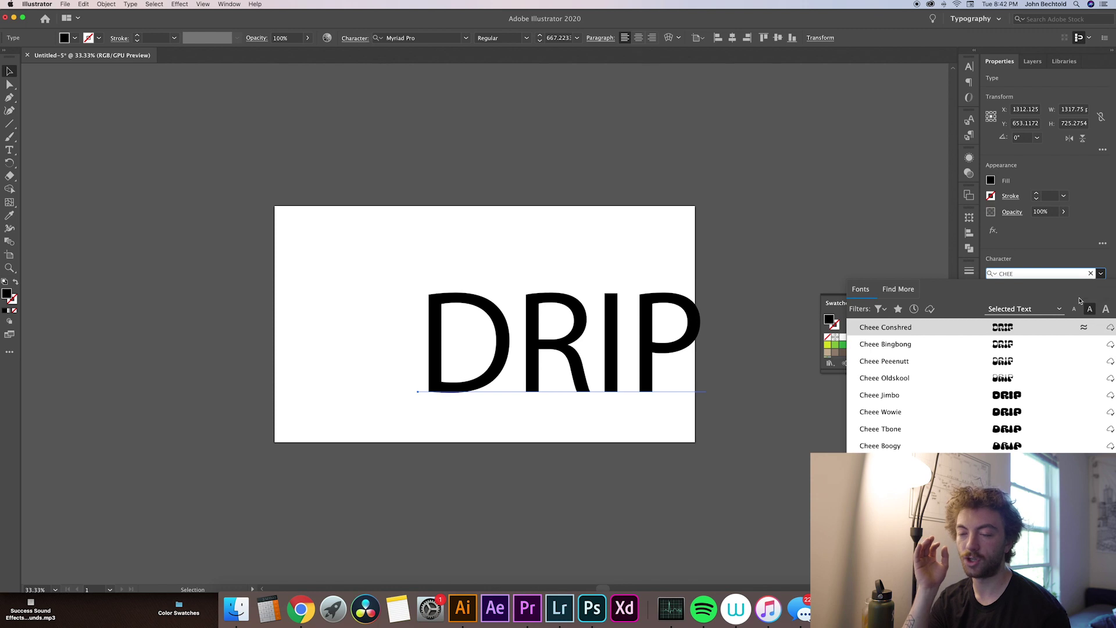
pyautogui.click(1041, 328)
# Enlarge the DRIP text proportionally to about 838 pt and position it around the middle of the artboard
pyautogui.moveTo(592, 345); pyautogui.dragTo(525, 321)
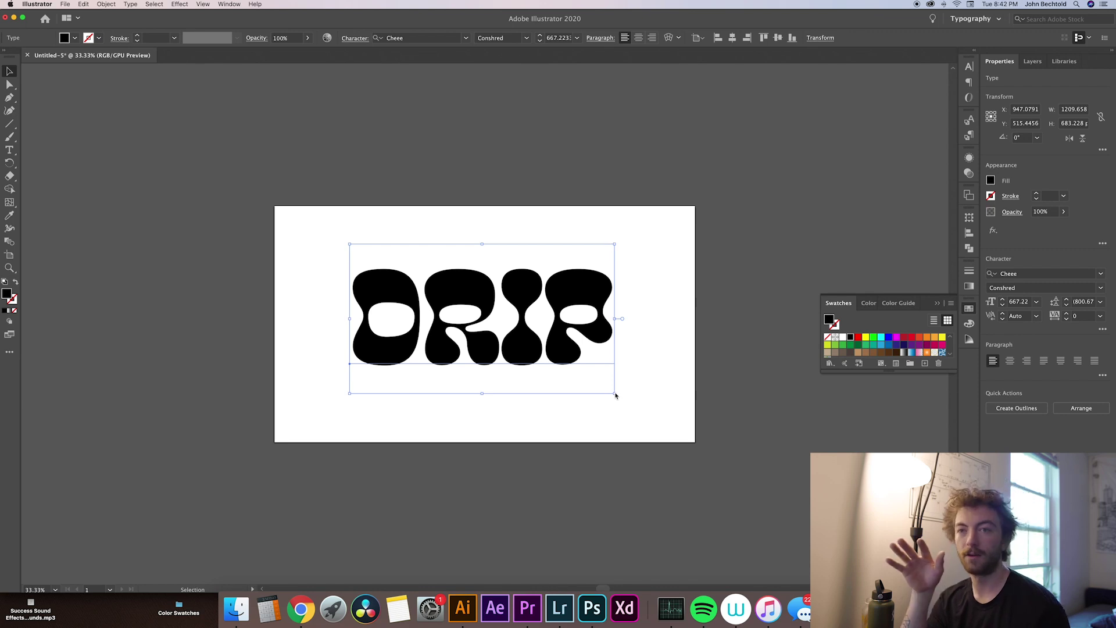
pyautogui.moveTo(615, 394); pyautogui.dragTo(681, 433)
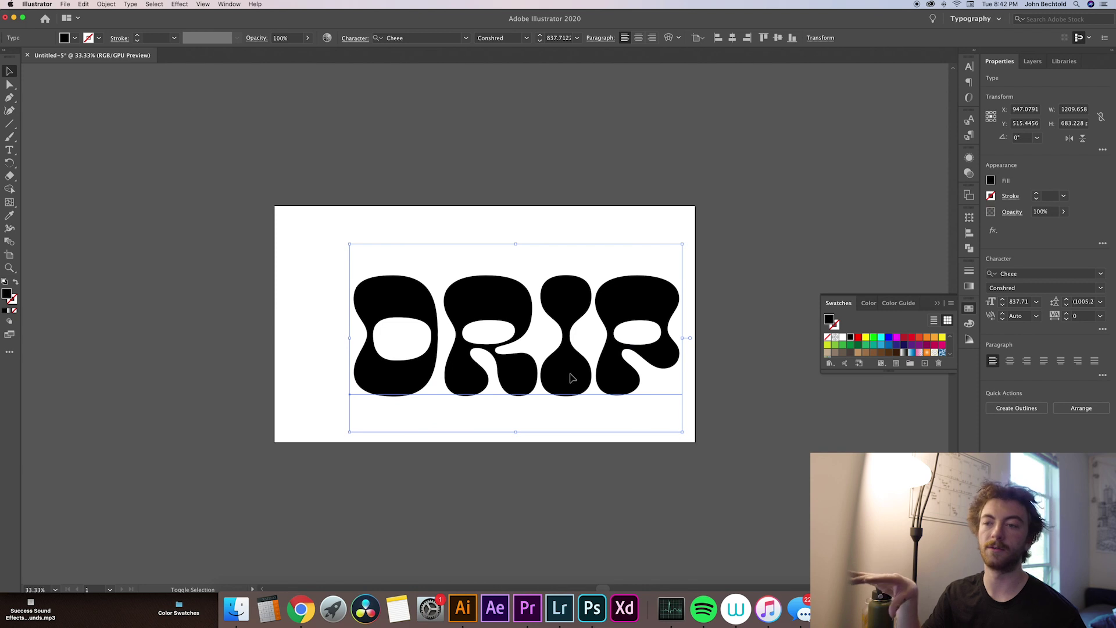
pyautogui.moveTo(519, 352); pyautogui.dragTo(500, 337)
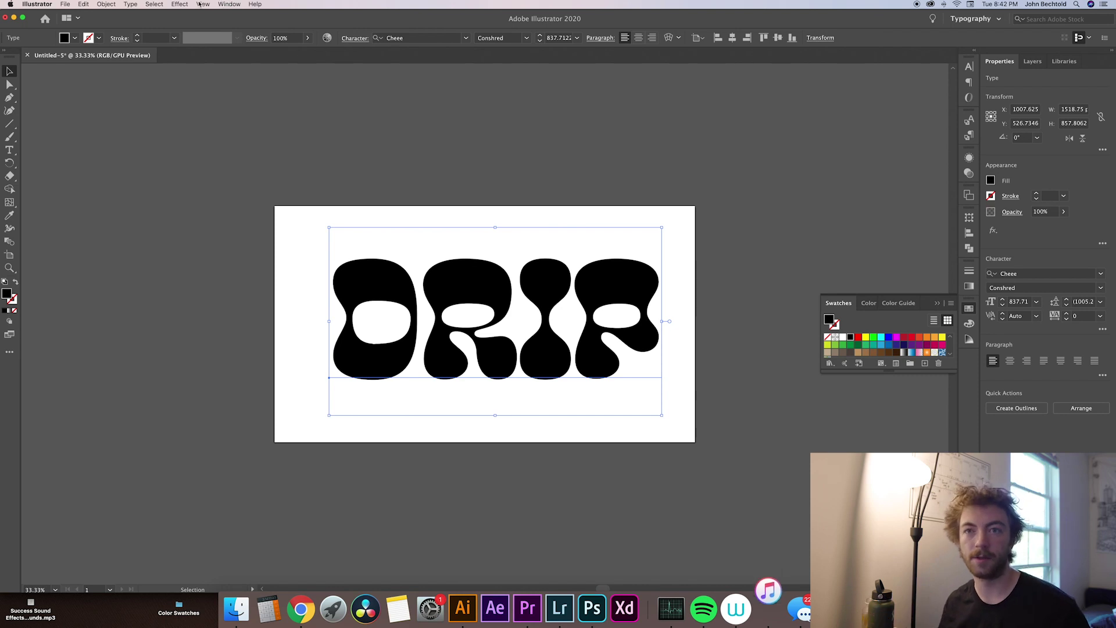
# Apply an Envelope Distort warp to the DRIP text using the Arc Upper style, horizontal, with a 20% bend
pyautogui.click(107, 4)
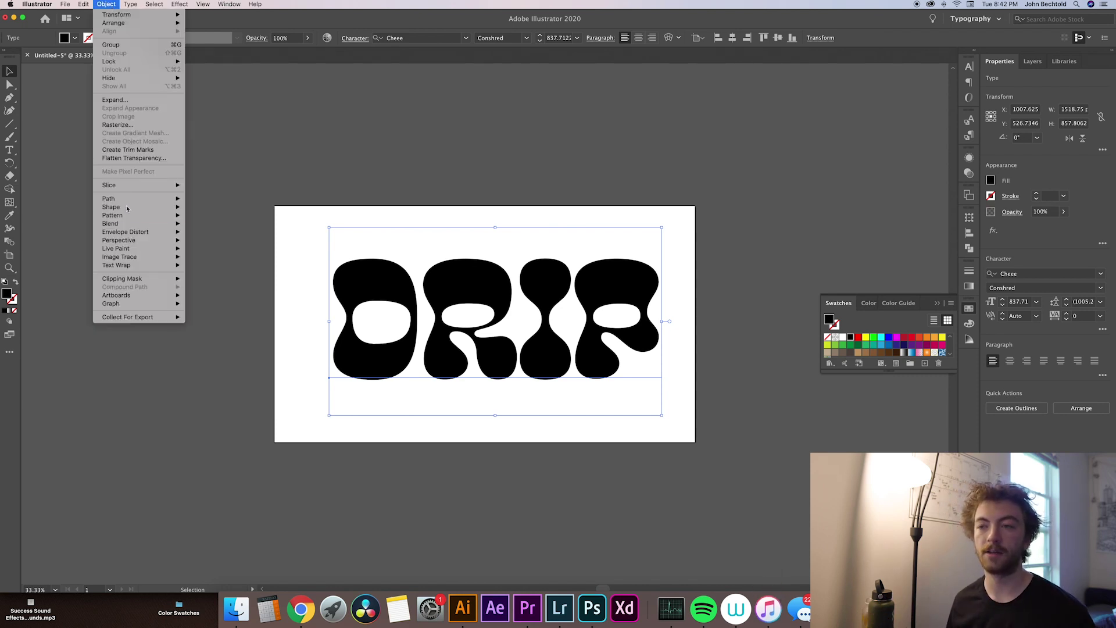
pyautogui.moveTo(174, 232)
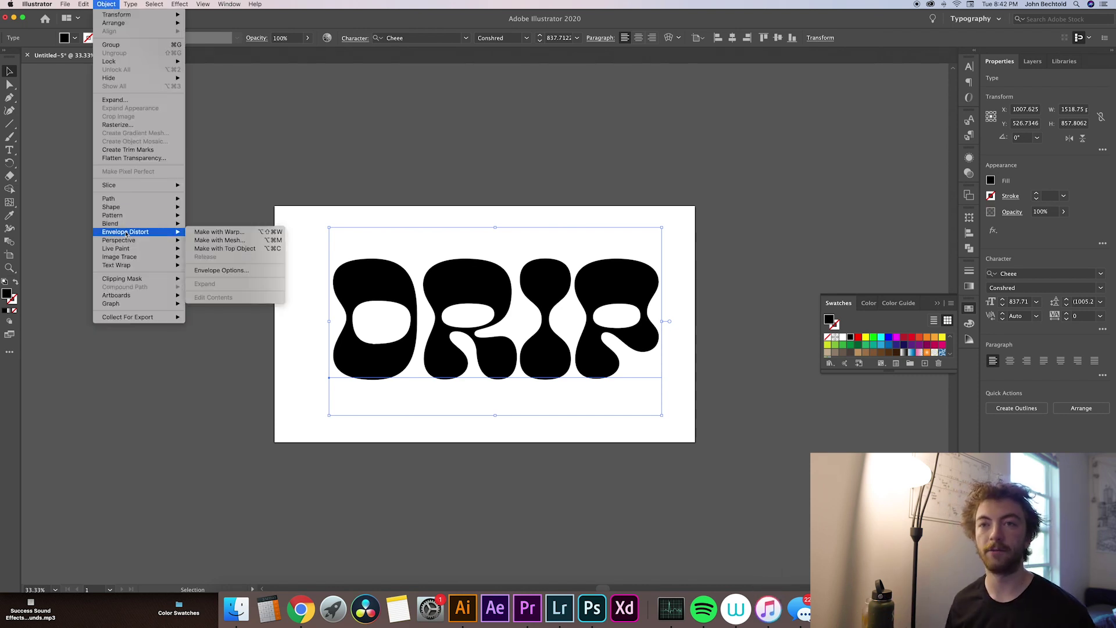
pyautogui.click(219, 232)
pyautogui.click(93, 76)
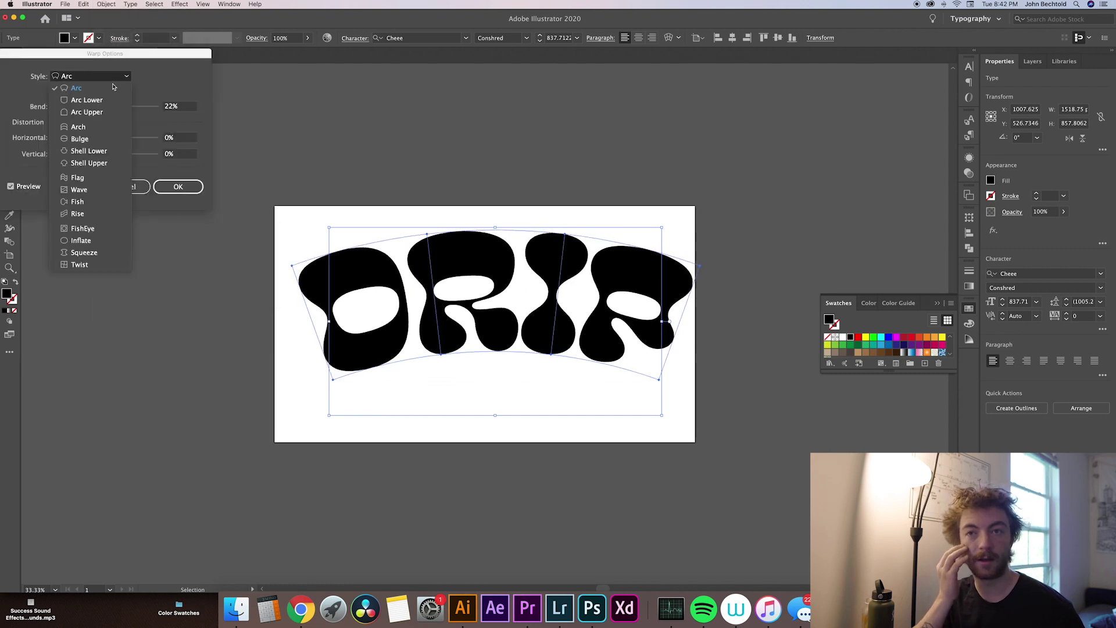
pyautogui.click(100, 112)
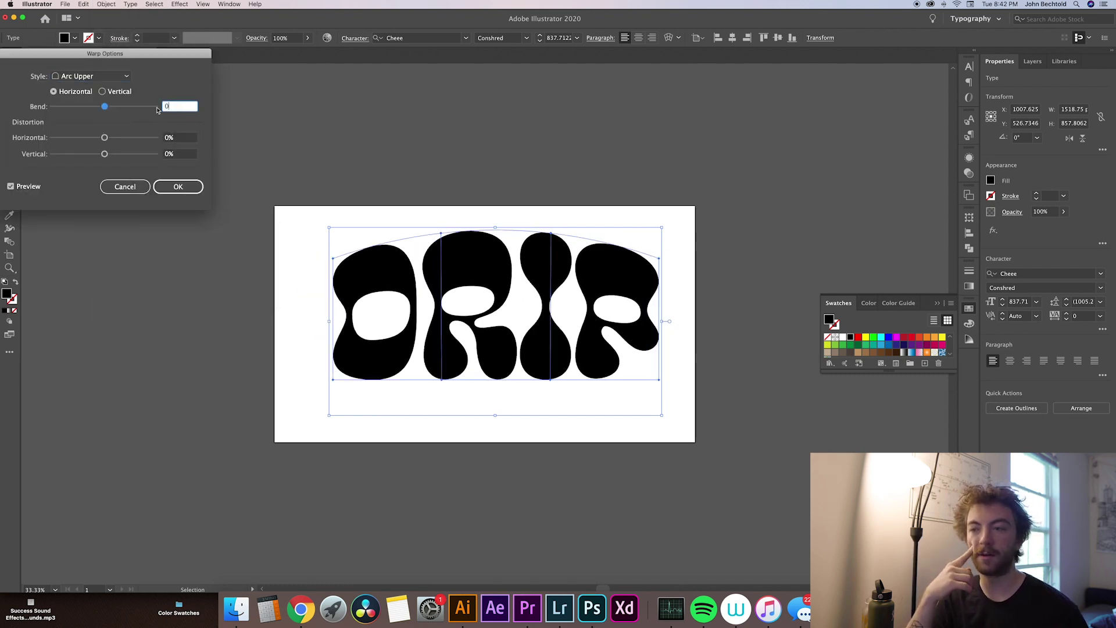
pyautogui.press('Tab')
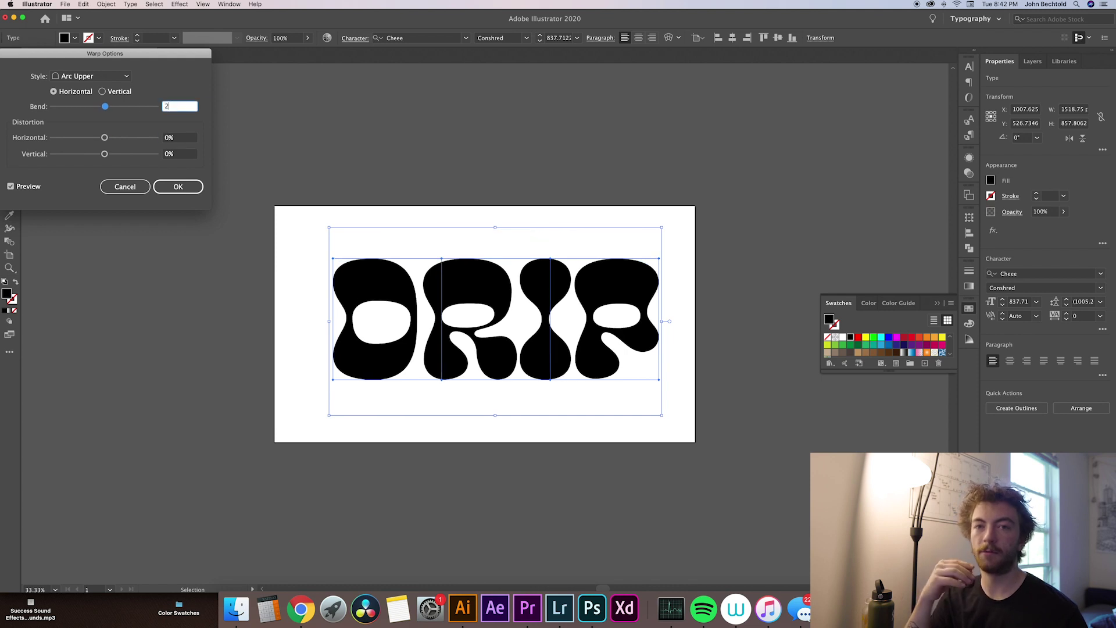
pyautogui.press('Tab')
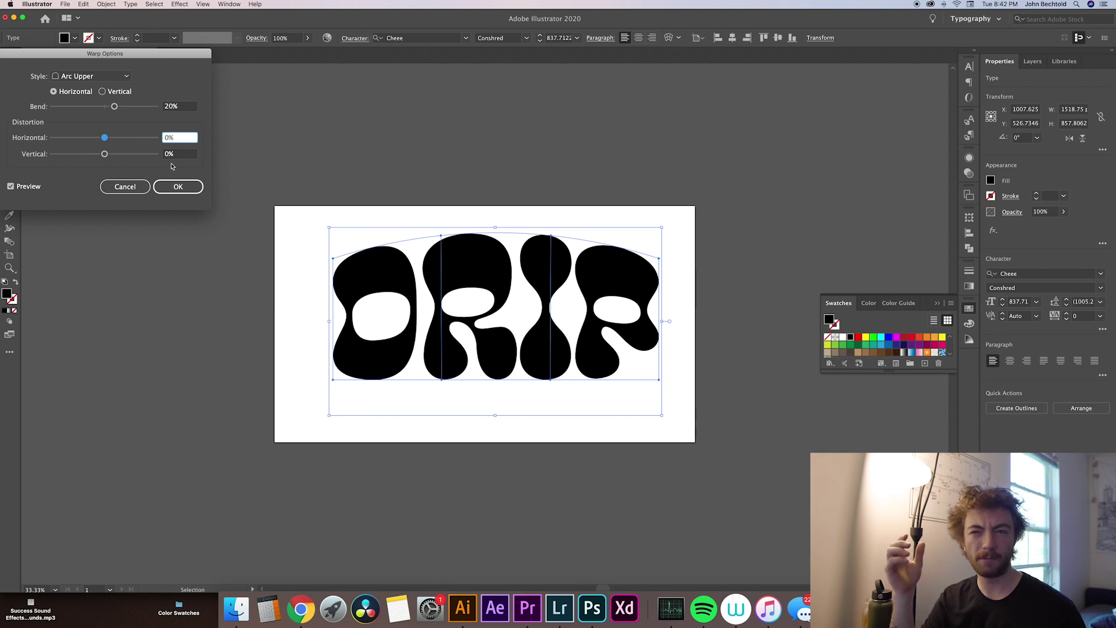
pyautogui.click(177, 187)
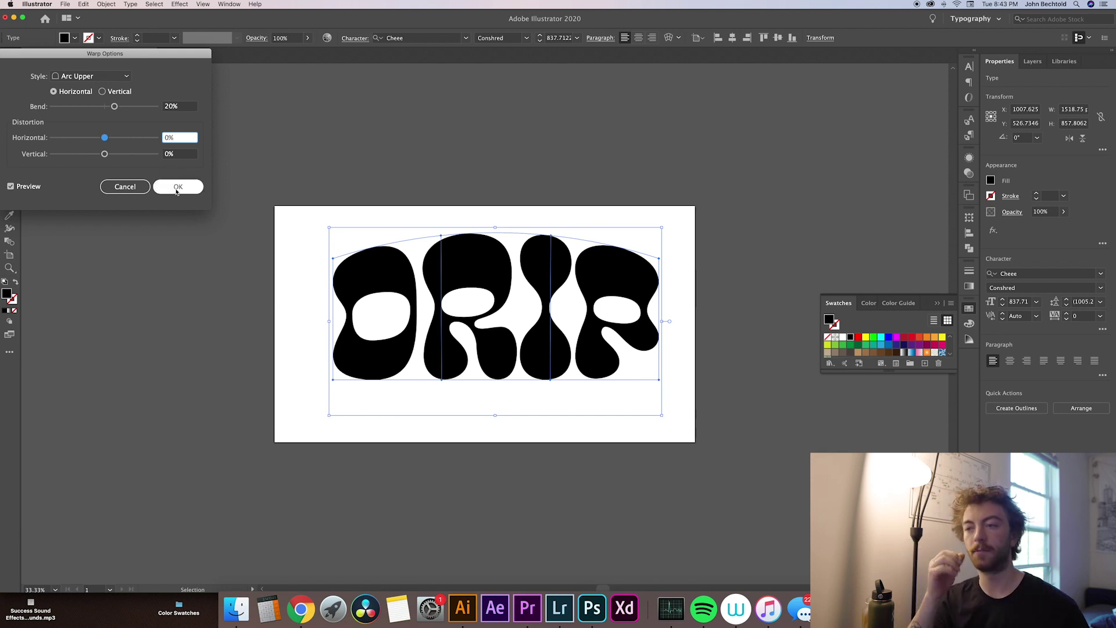
pyautogui.click(103, 92)
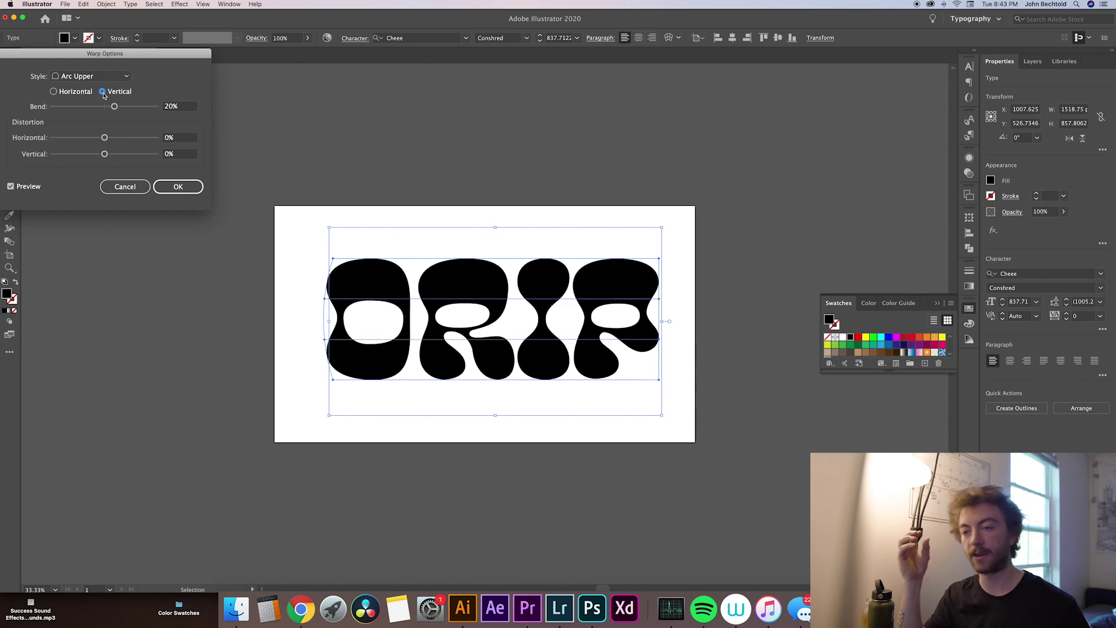
pyautogui.click(54, 92)
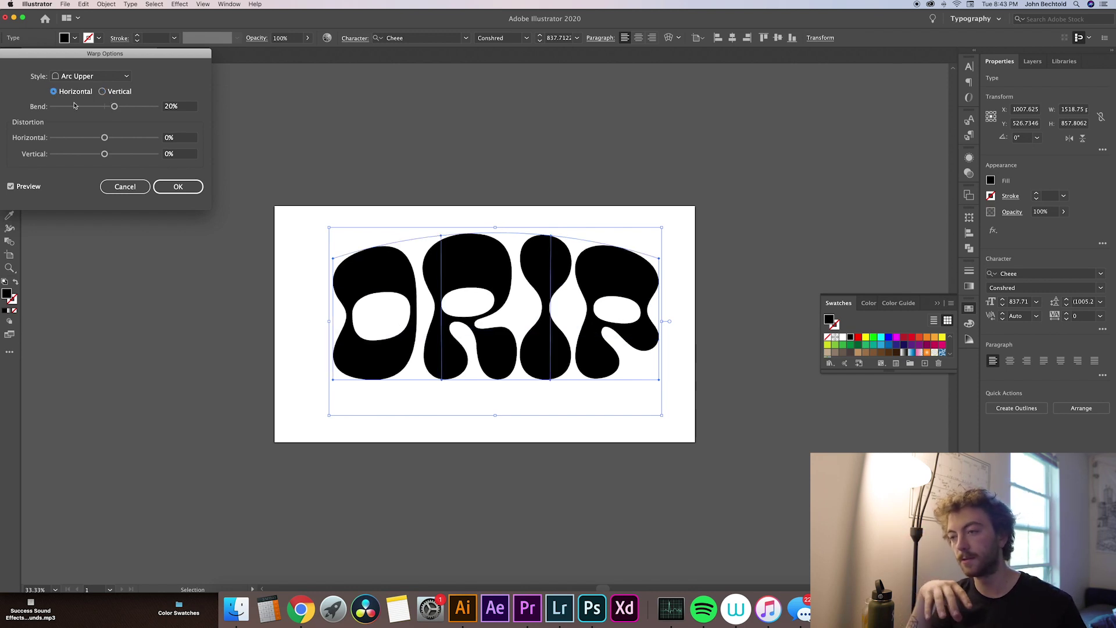
pyautogui.click(173, 187)
pyautogui.click(306, 334)
pyautogui.click(349, 343)
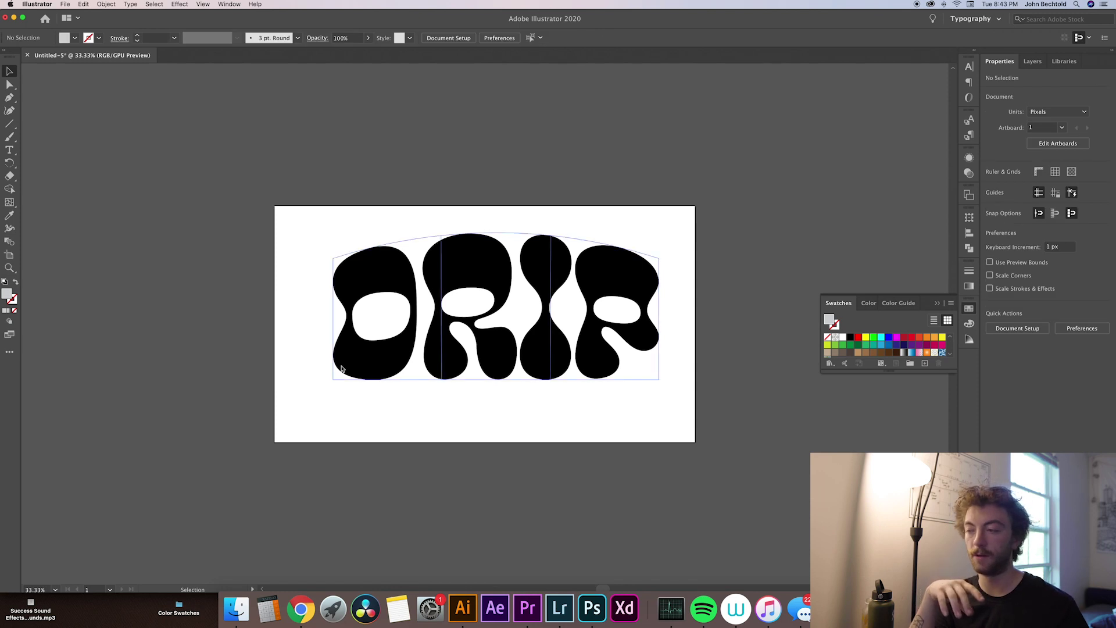
# Rotate the warped DRIP text 180° so that it sits upside down on the artboard
pyautogui.press('+')
pyautogui.press('v')
pyautogui.click(688, 391)
pyautogui.moveTo(687, 390); pyautogui.dragTo(644, 370)
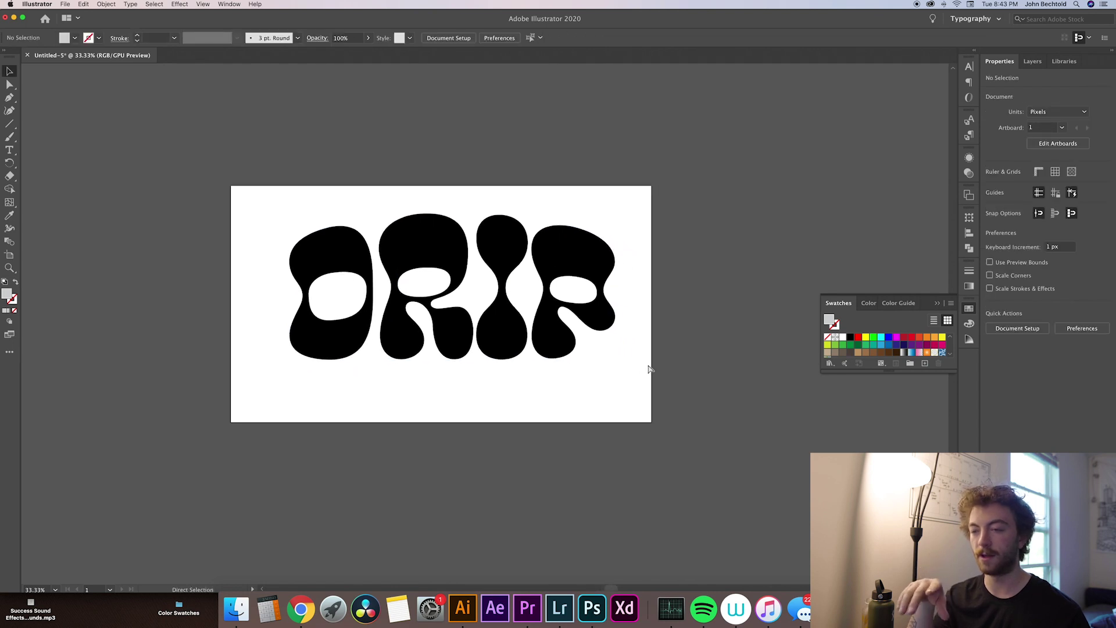
pyautogui.press('super+equal')
pyautogui.press('super+equal')
pyautogui.click(744, 394)
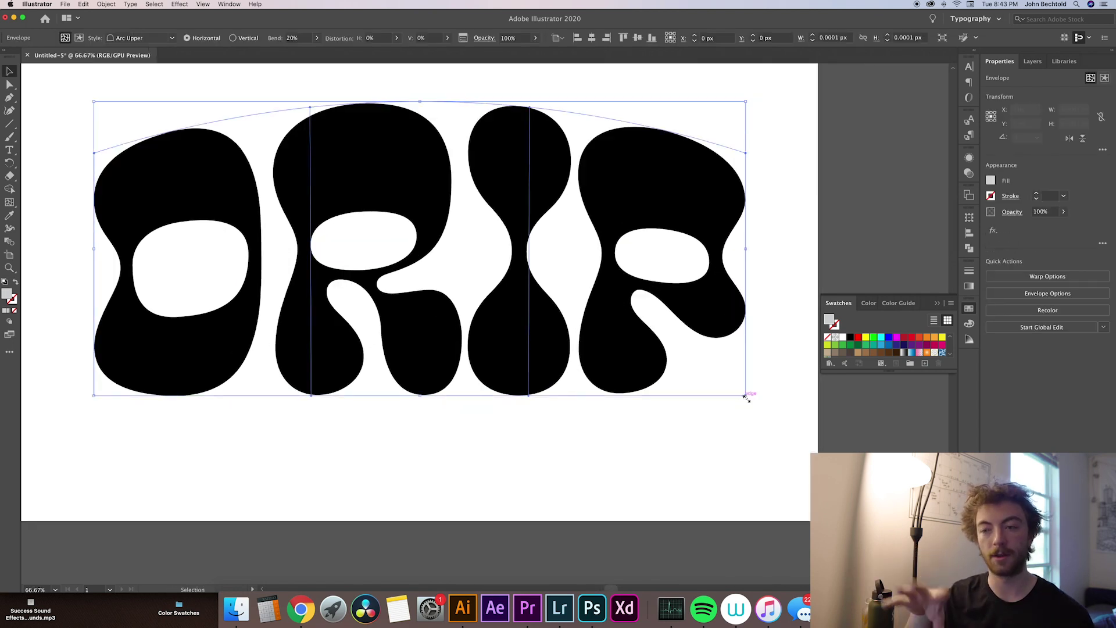
pyautogui.moveTo(750, 398); pyautogui.dragTo(168, 233)
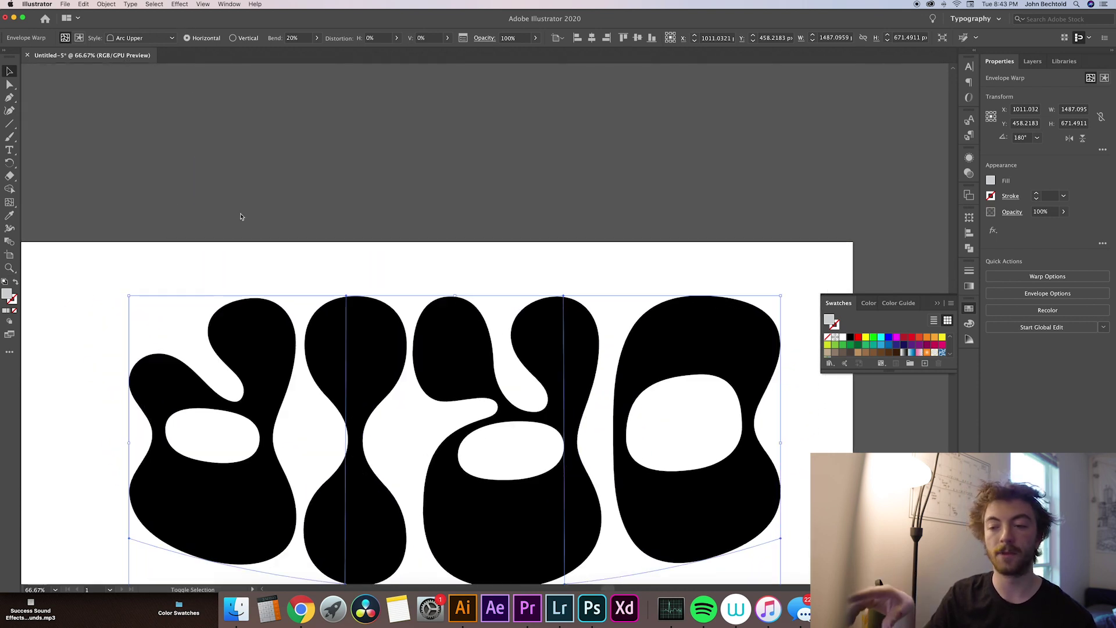
pyautogui.click(269, 211)
pyautogui.press('super+minus')
pyautogui.press('super+minus')
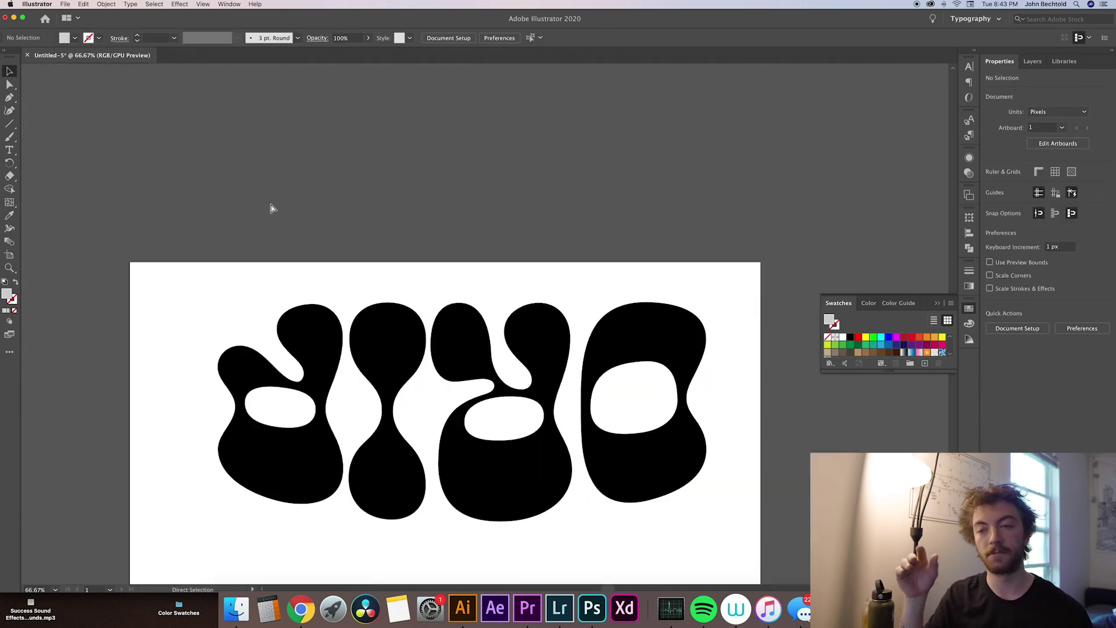
# Lower the upside-down text's opacity to about 16% and lock it as a tracing template
pyautogui.click(473, 453)
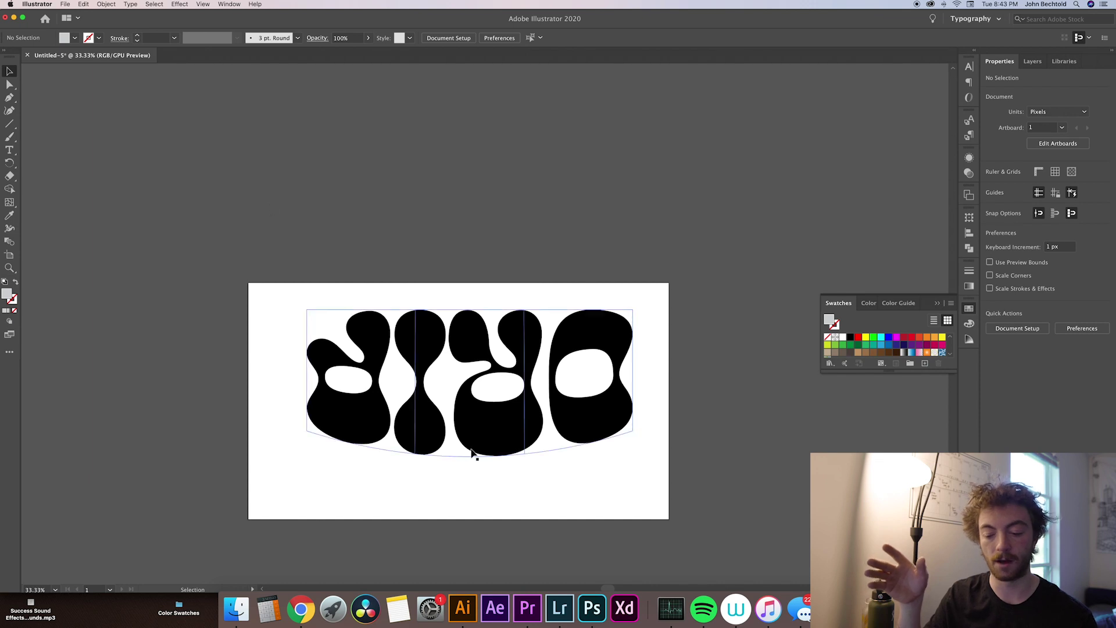
pyautogui.moveTo(473, 452); pyautogui.dragTo(421, 383)
pyautogui.click(993, 231)
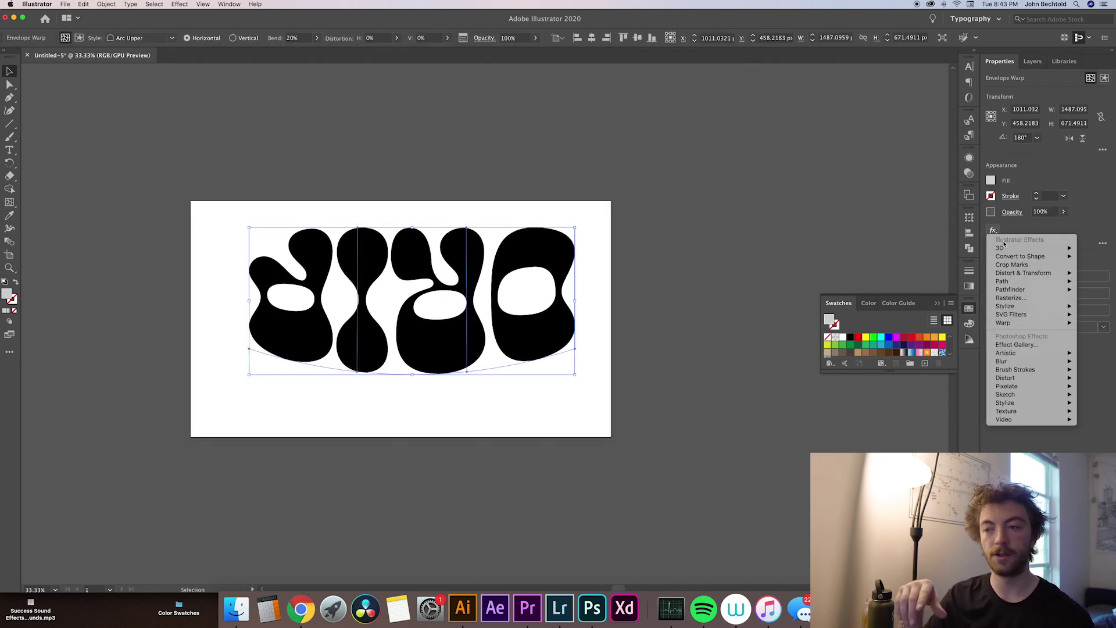
pyautogui.click(1065, 224)
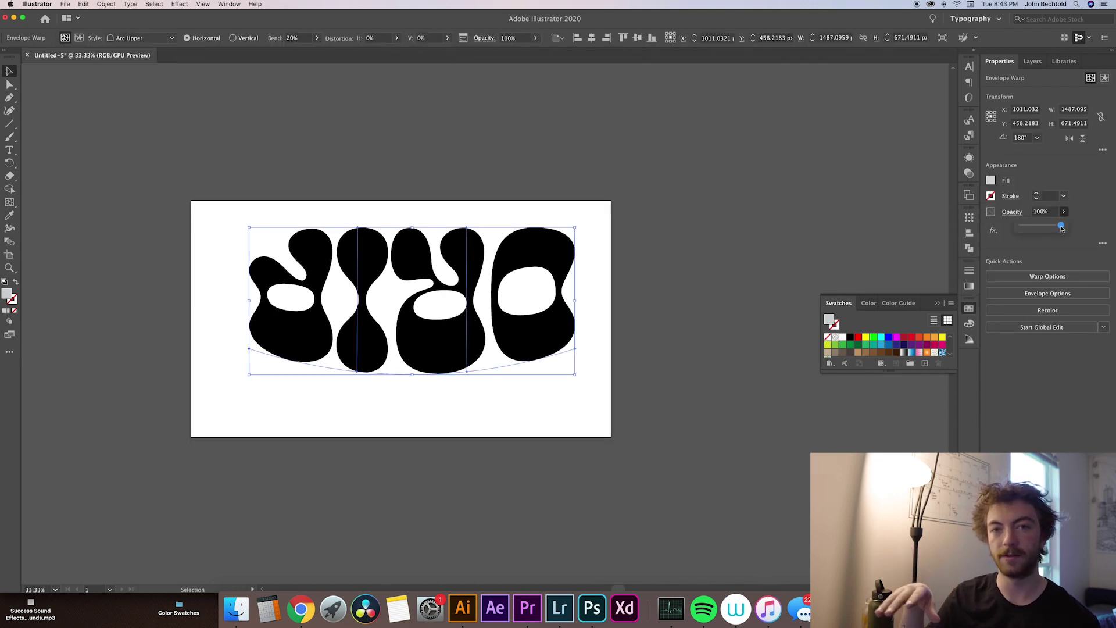
pyautogui.moveTo(1061, 229); pyautogui.dragTo(1018, 235)
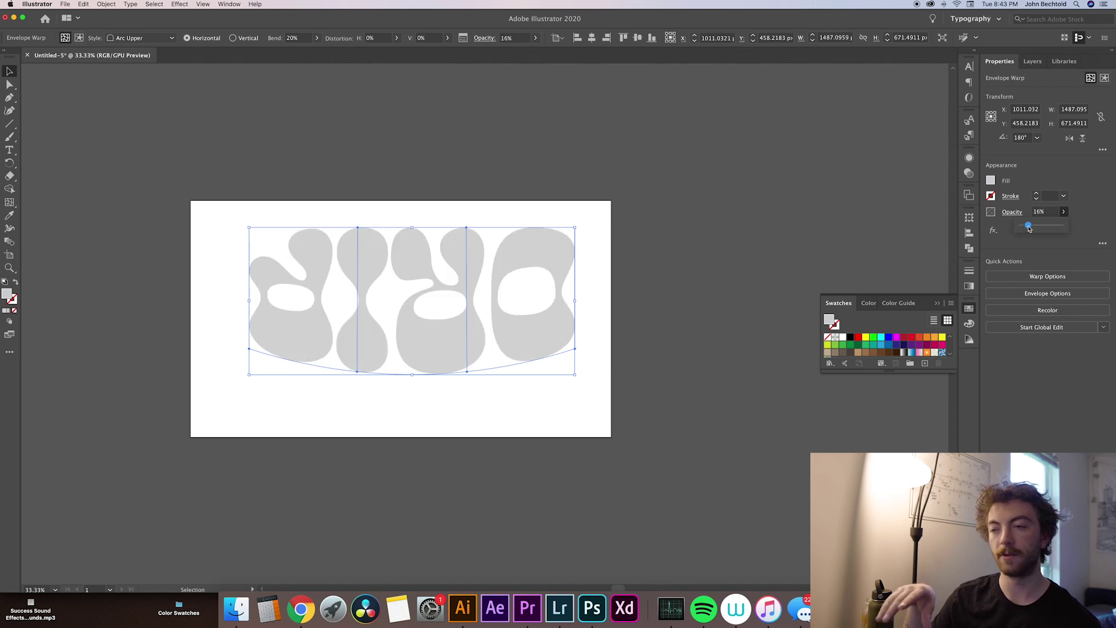
pyautogui.press('super+2')
pyautogui.click(530, 278)
pyautogui.press('super+2')
# Trace the upside-down P freehand with the Paintbrush in black, adding drips along its sides and lower edge
pyautogui.press('super+=')
pyautogui.press('super+equal')
pyautogui.moveTo(497, 286); pyautogui.dragTo(576, 320)
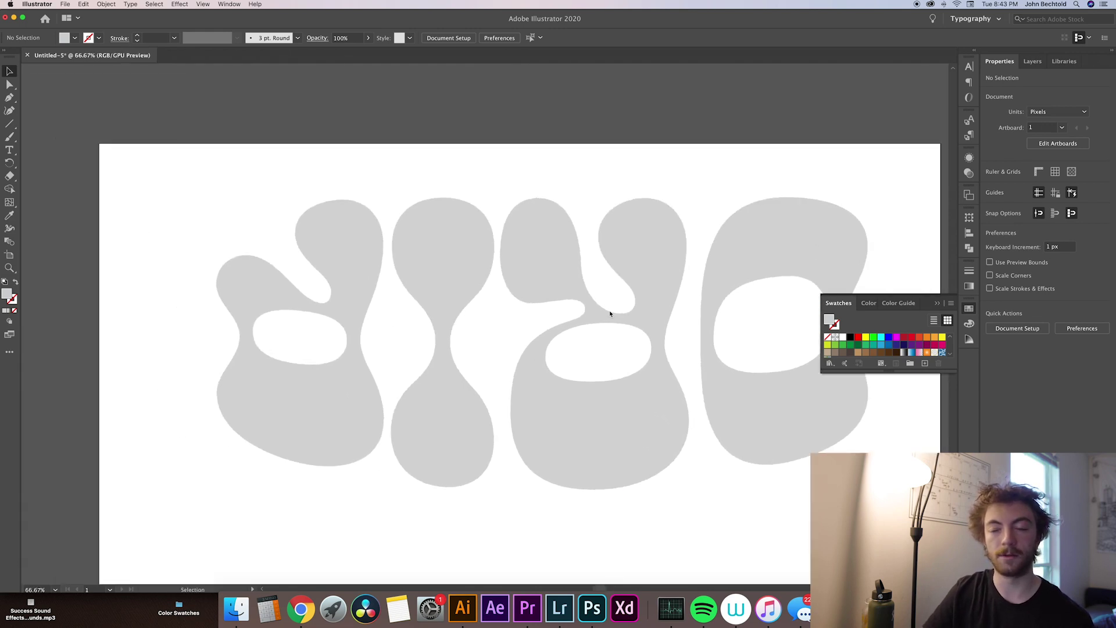
pyautogui.click(9, 137)
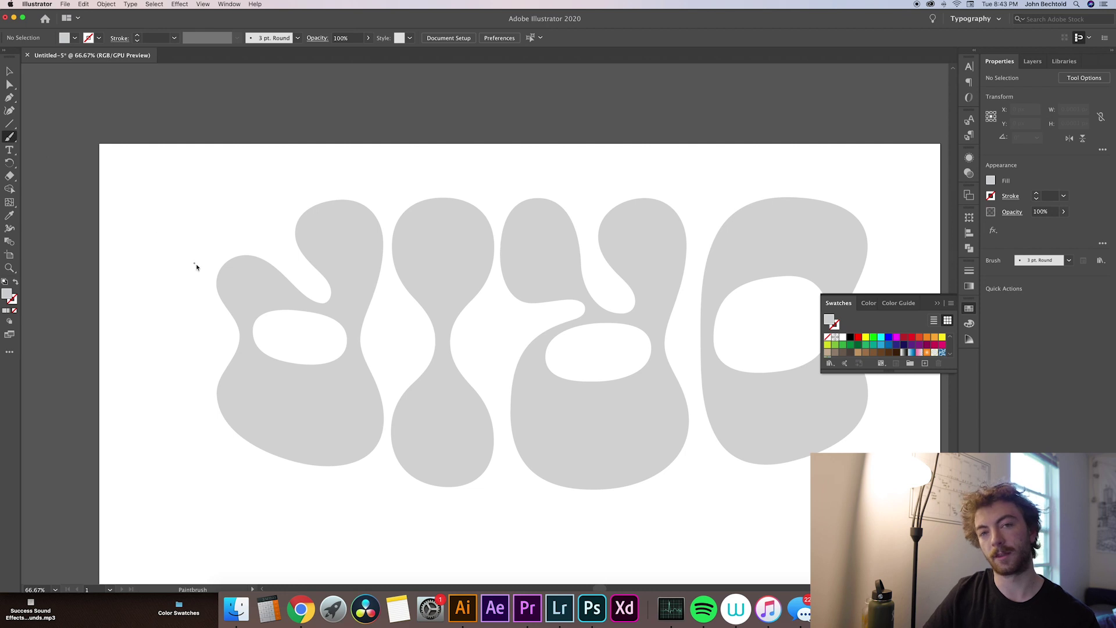
pyautogui.moveTo(294, 374); pyautogui.dragTo(291, 382)
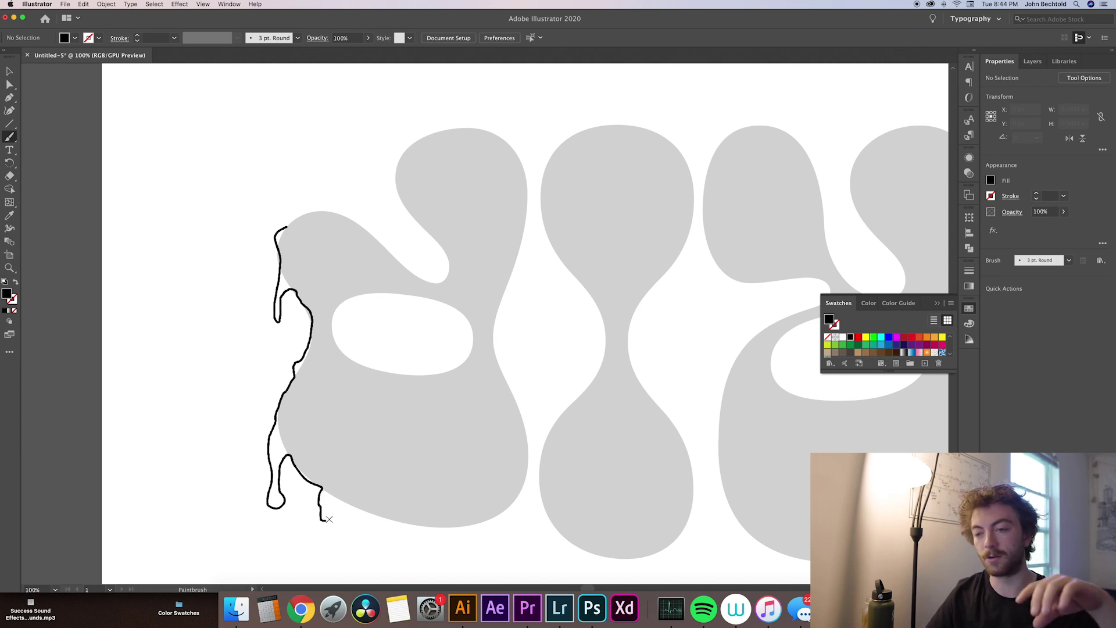
pyautogui.moveTo(332, 515)
pyautogui.mouseDown()
pyautogui.moveTo(329, 497)
pyautogui.moveTo(332, 539)
pyautogui.mouseUp()
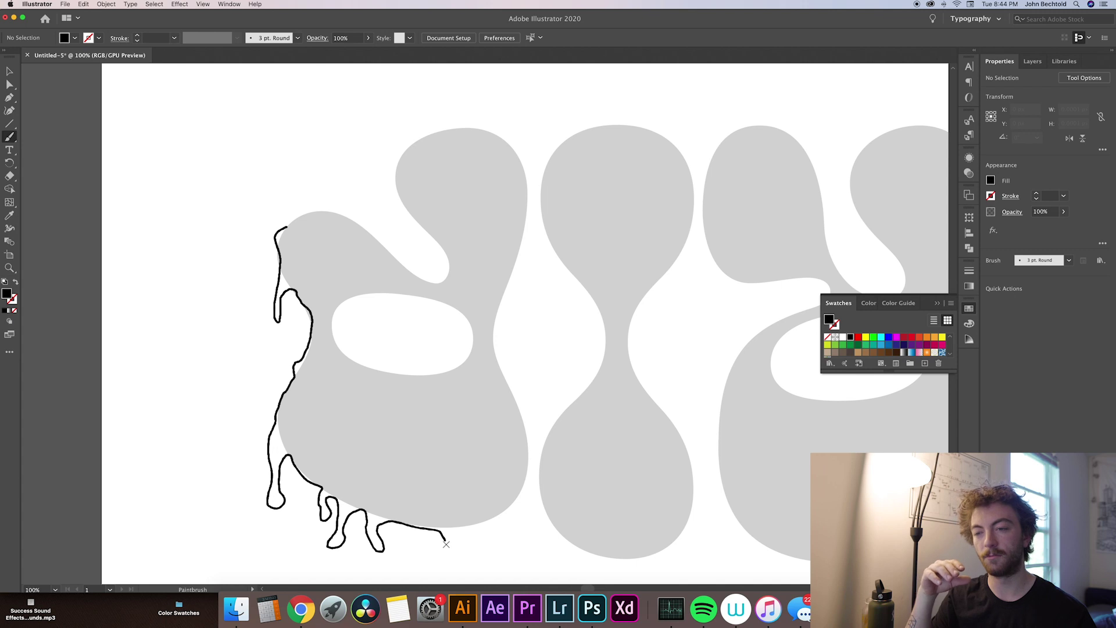
pyautogui.moveTo(446, 555); pyautogui.dragTo(454, 567)
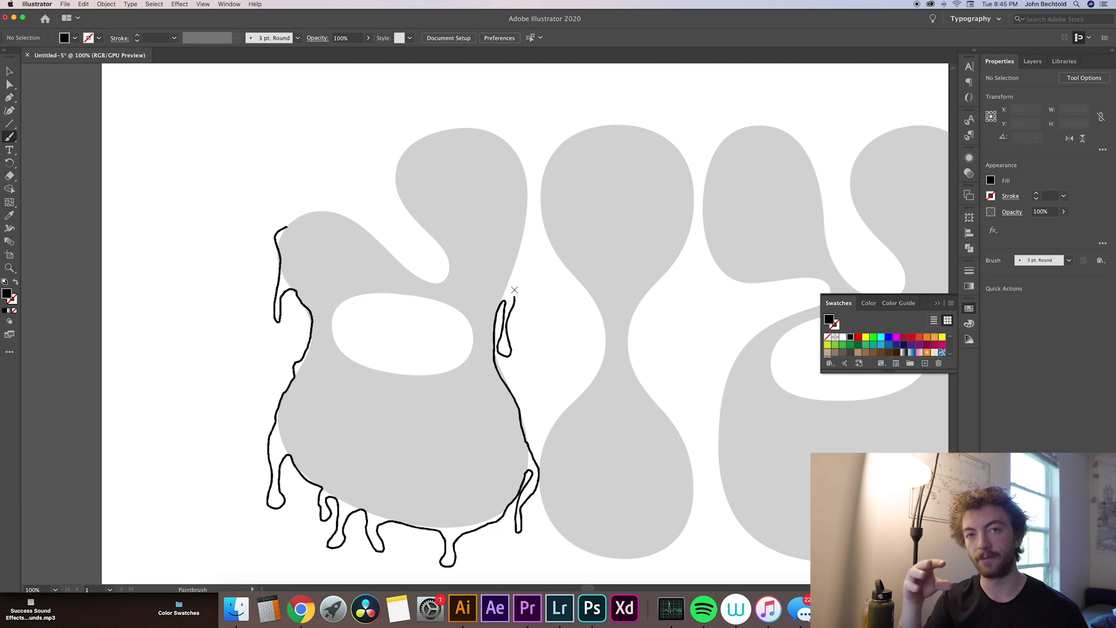
pyautogui.moveTo(512, 267)
pyautogui.mouseDown()
pyautogui.moveTo(487, 129)
pyautogui.moveTo(337, 212)
pyautogui.moveTo(285, 227)
pyautogui.mouseUp()
# Trace the remaining letters and all inner openings with the Paintbrush in a black 1 pt stroke, adding drips and refining the outlines
pyautogui.hscroll(3, 465, 244)
pyautogui.click(465, 244)
pyautogui.moveTo(164, 333)
pyautogui.mouseDown()
pyautogui.moveTo(275, 352)
pyautogui.moveTo(163, 333)
pyautogui.mouseUp()
pyautogui.moveTo(365, 167)
pyautogui.mouseDown()
pyautogui.moveTo(366, 501)
pyautogui.moveTo(484, 318)
pyautogui.moveTo(366, 167)
pyautogui.mouseUp()
pyautogui.scroll(-1, 379, 558)
pyautogui.press('a')
pyautogui.press('super+equal')
pyautogui.press('super+equal')
pyautogui.click(190, 194)
pyautogui.moveTo(190, 194); pyautogui.dragTo(192, 202)
pyautogui.click(94, 140)
pyautogui.press('super+minus')
pyautogui.press('super+minus')
pyautogui.scroll(-3, 478, 463)
pyautogui.scroll(3, 479, 464)
pyautogui.press('b')
pyautogui.moveTo(391, 121)
pyautogui.mouseDown()
pyautogui.moveTo(400, 428)
pyautogui.moveTo(641, 309)
pyautogui.moveTo(508, 152)
pyautogui.moveTo(391, 121)
pyautogui.mouseUp()
pyautogui.press('a')
pyautogui.press('super+equal')
pyautogui.press('super+equal')
pyautogui.press('super+equal')
pyautogui.moveTo(346, 401); pyautogui.dragTo(346, 411)
pyautogui.press('super+minus')
pyautogui.press('super+minus')
pyautogui.press('super+minus')
pyautogui.press('super+minus')
pyautogui.press('super+minus')
pyautogui.press('b')
pyautogui.moveTo(477, 253)
pyautogui.mouseDown()
pyautogui.moveTo(587, 371)
pyautogui.moveTo(477, 253)
pyautogui.mouseUp()
pyautogui.moveTo(491, 359)
pyautogui.mouseDown()
pyautogui.moveTo(542, 311)
pyautogui.moveTo(491, 359)
pyautogui.mouseUp()
pyautogui.moveTo(359, 366)
pyautogui.mouseDown()
pyautogui.moveTo(386, 367)
pyautogui.moveTo(359, 366)
pyautogui.mouseUp()
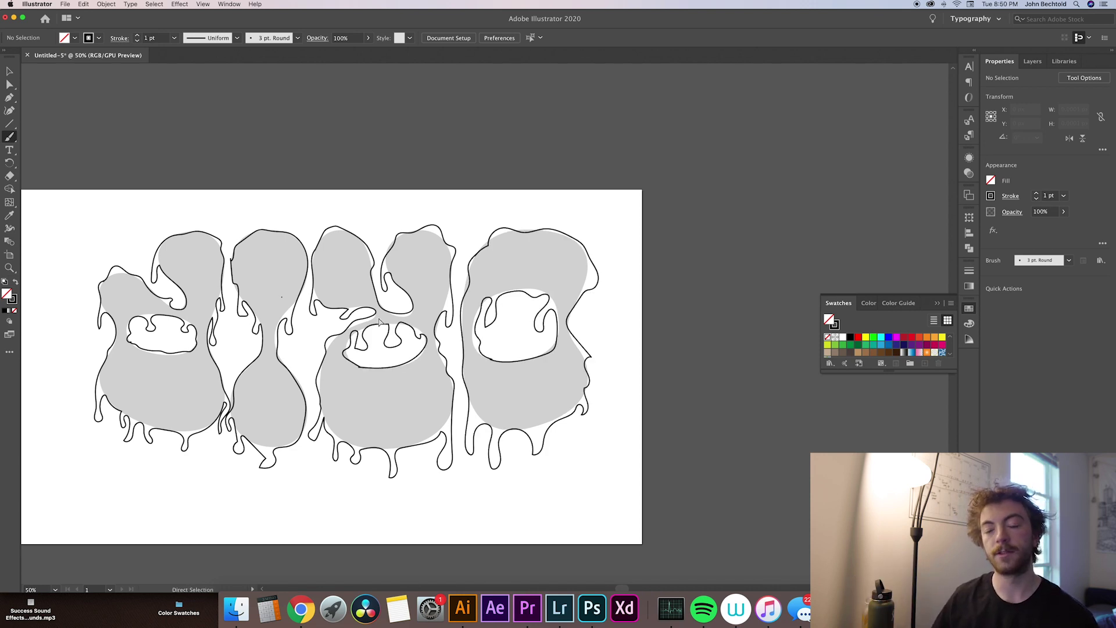
# Close the overlapping ends of the D's inner opening by moving one endpoint onto the other with Direct Selection
pyautogui.scroll(3, 379, 321)
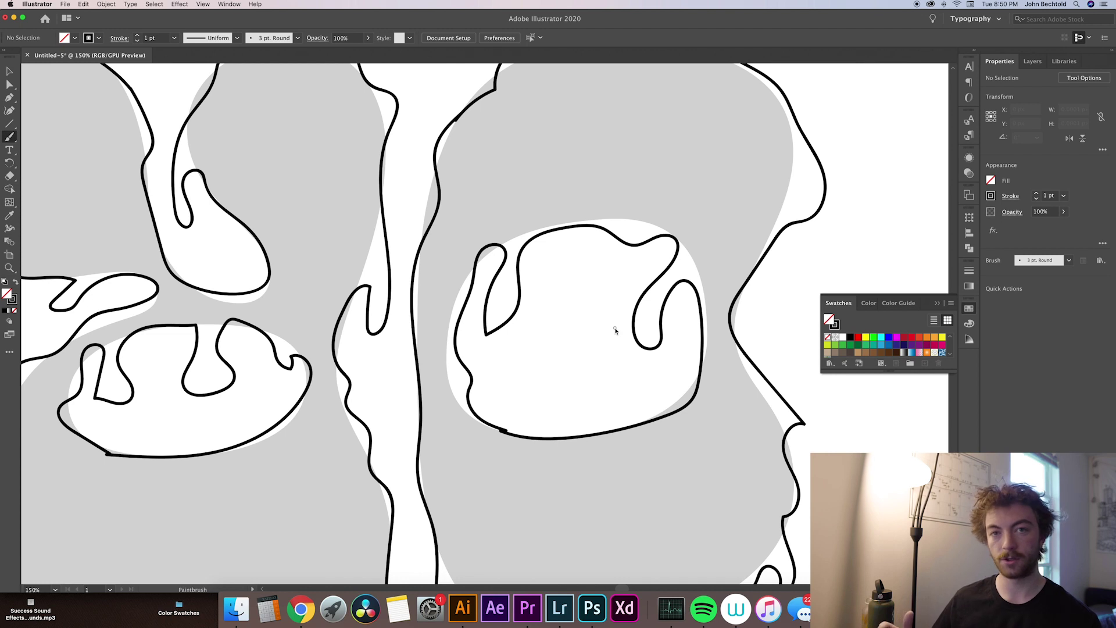
pyautogui.moveTo(624, 374); pyautogui.dragTo(448, 369)
pyautogui.scroll(3, 449, 370)
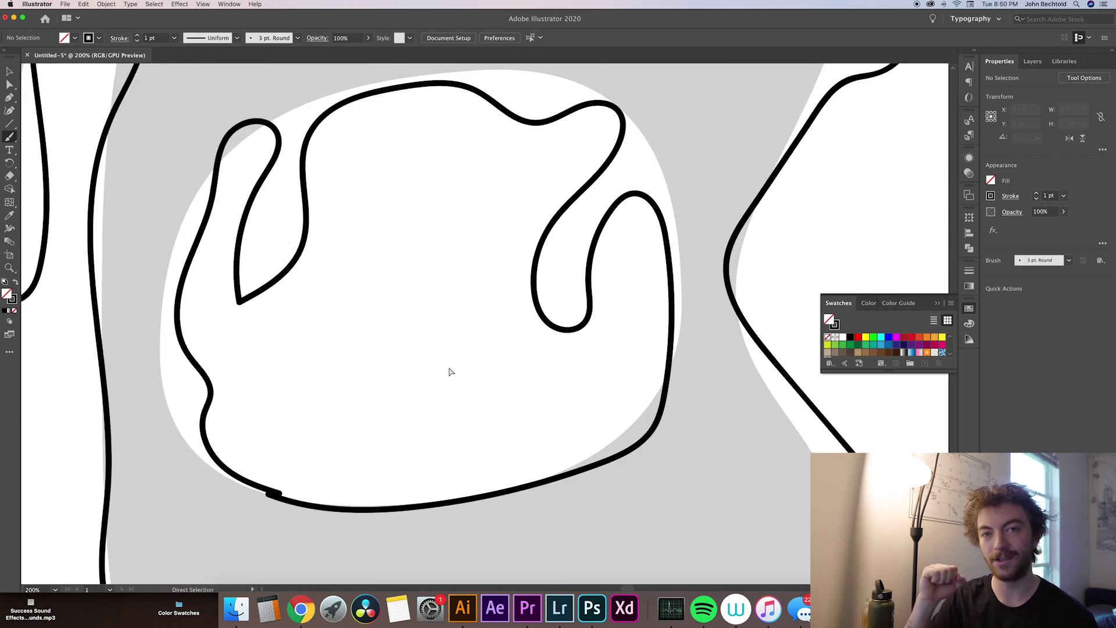
pyautogui.moveTo(379, 424); pyautogui.dragTo(549, 323)
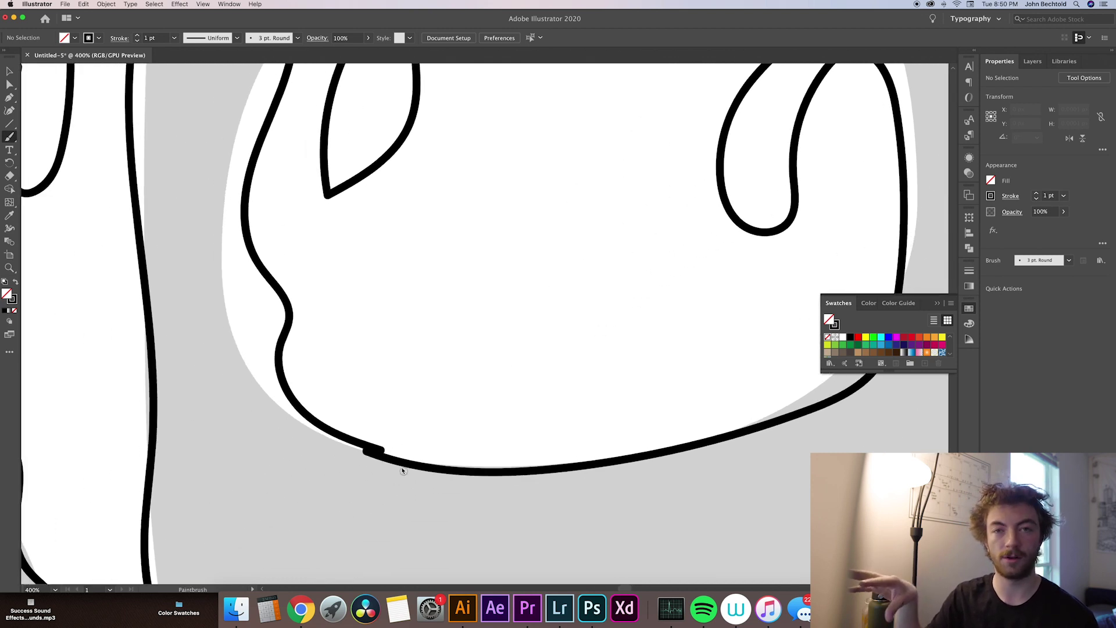
pyautogui.press('a')
pyautogui.click(392, 455)
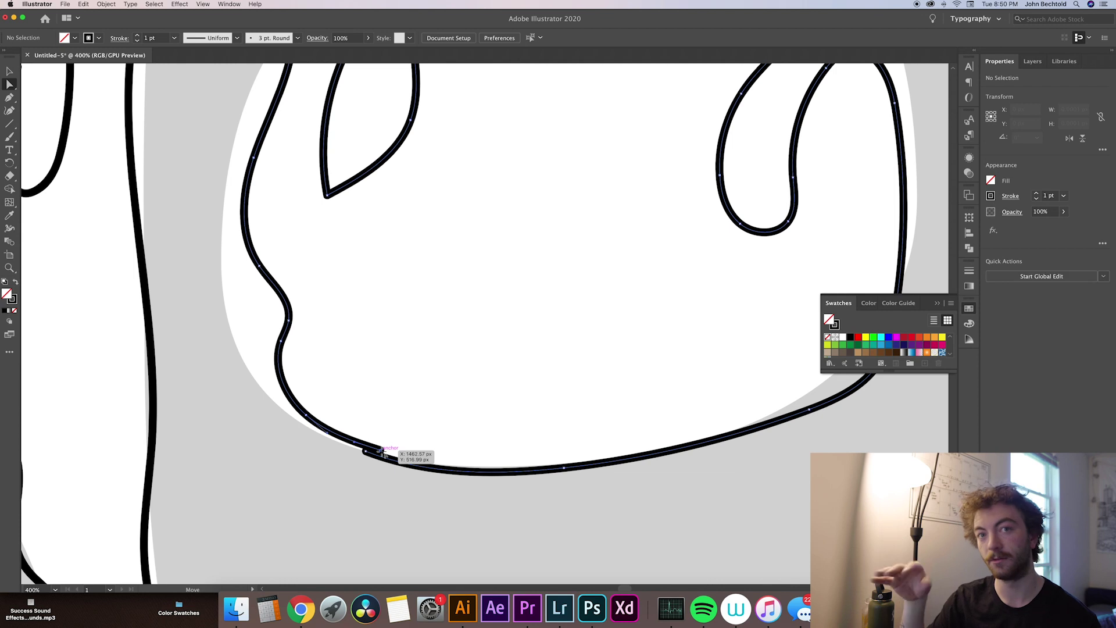
pyautogui.moveTo(379, 454); pyautogui.dragTo(366, 453)
pyautogui.click(559, 383)
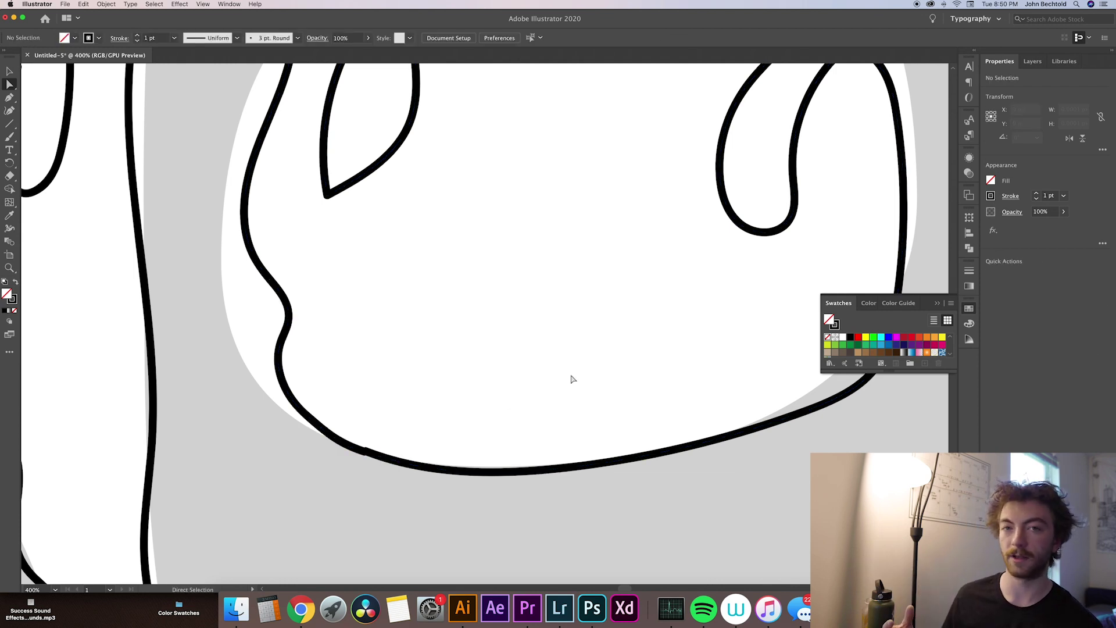
# Round the sharp drip tip inside the D's opening by adjusting its anchor point's handle
pyautogui.scroll(6, 578, 373)
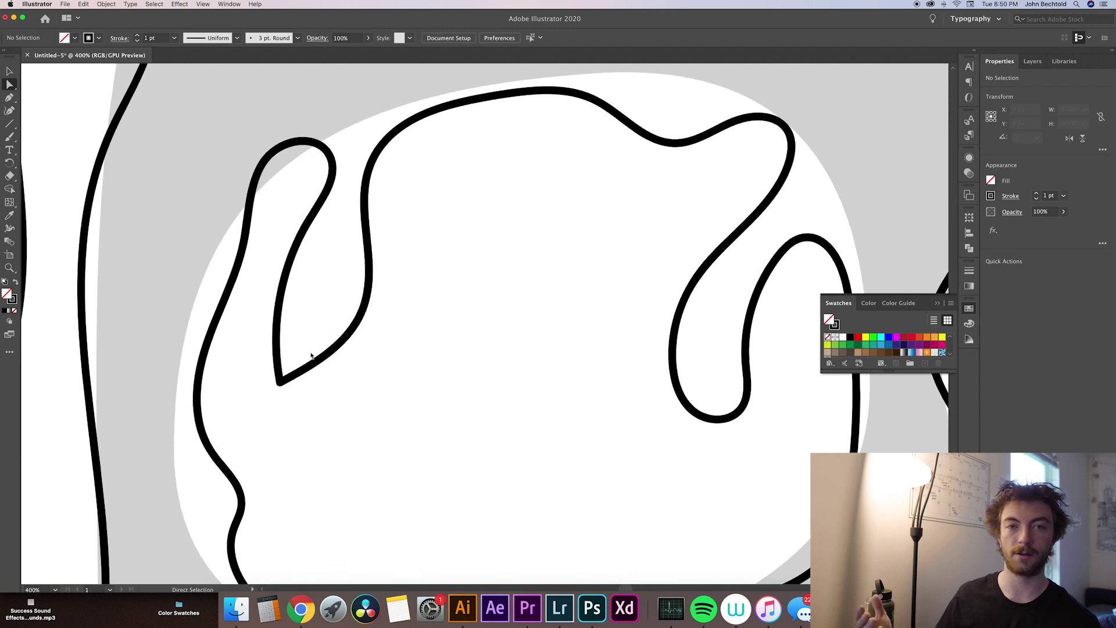
pyautogui.click(280, 382)
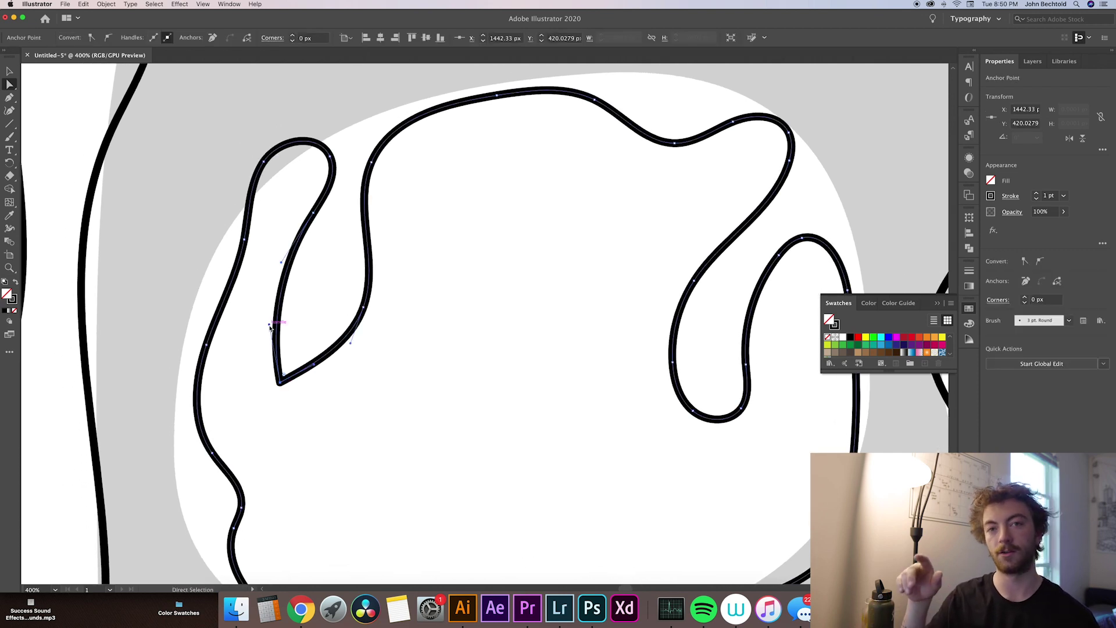
pyautogui.moveTo(270, 329); pyautogui.dragTo(233, 411)
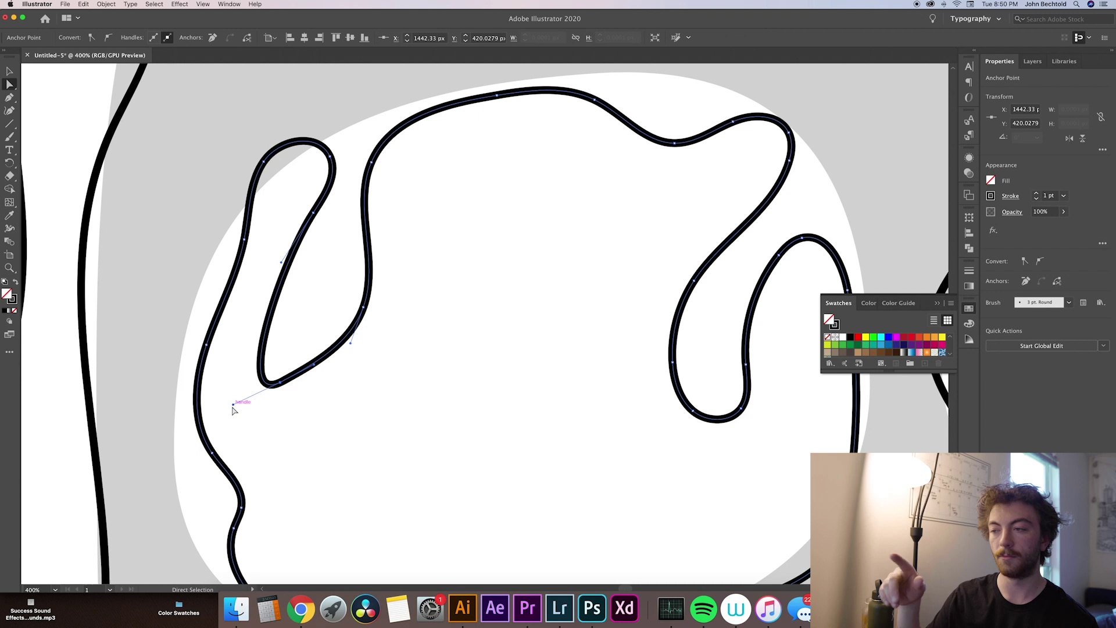
pyautogui.click(403, 346)
# Round the pointed corner on the D's outer edge by redirecting the handle of its anchor point
pyautogui.press('space')
pyautogui.moveTo(745, 441); pyautogui.dragTo(308, 230)
pyautogui.press('space')
pyautogui.moveTo(639, 401); pyautogui.dragTo(530, 335)
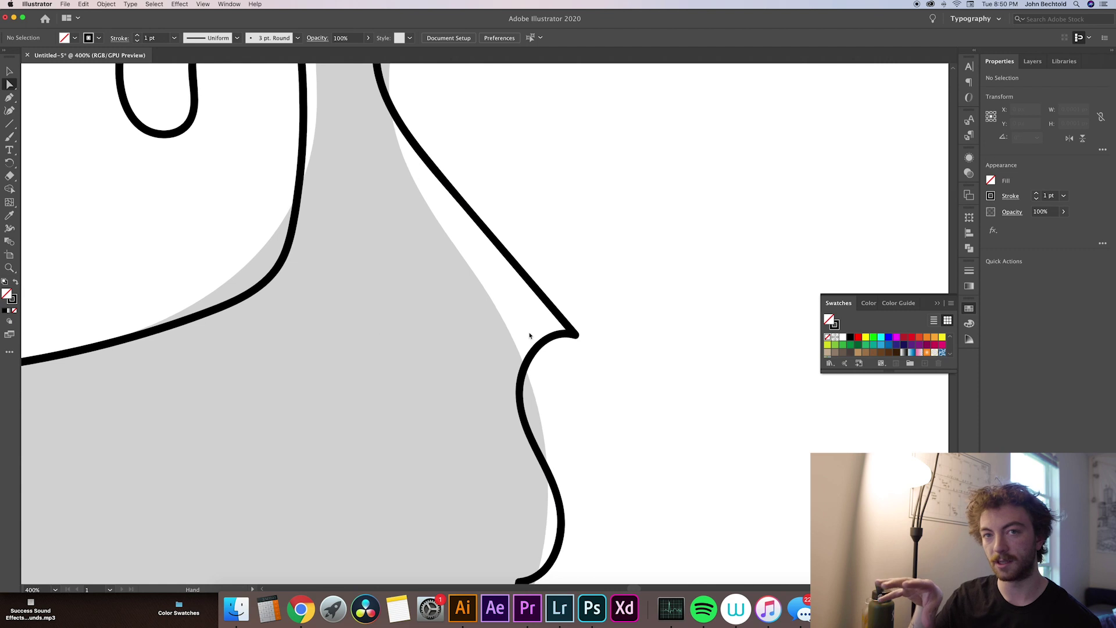
pyautogui.click(534, 355)
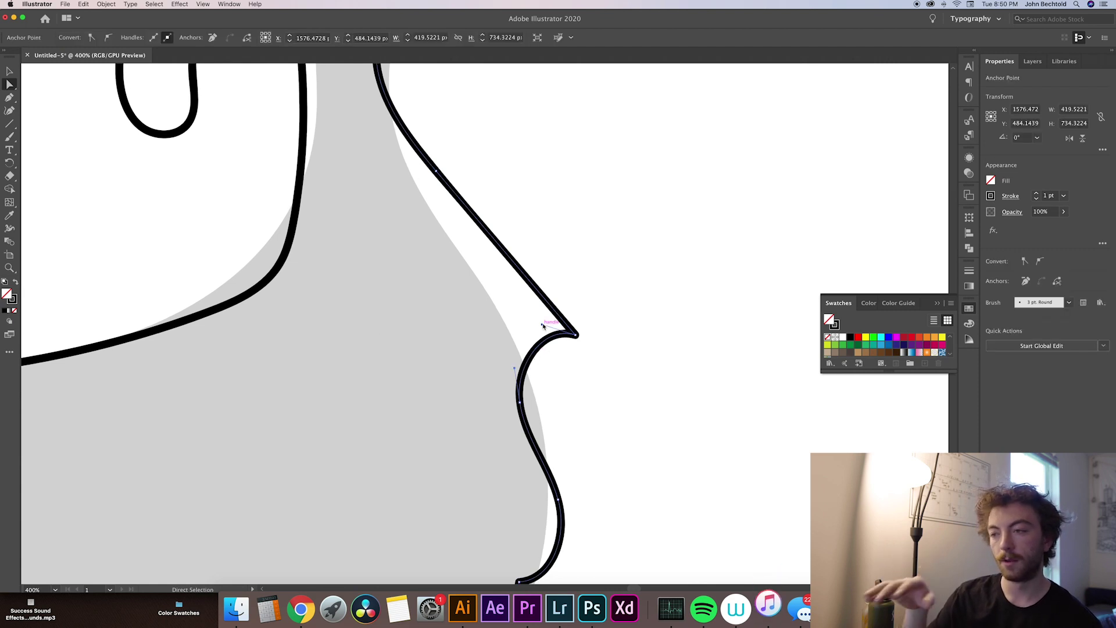
pyautogui.moveTo(549, 314); pyautogui.dragTo(544, 323)
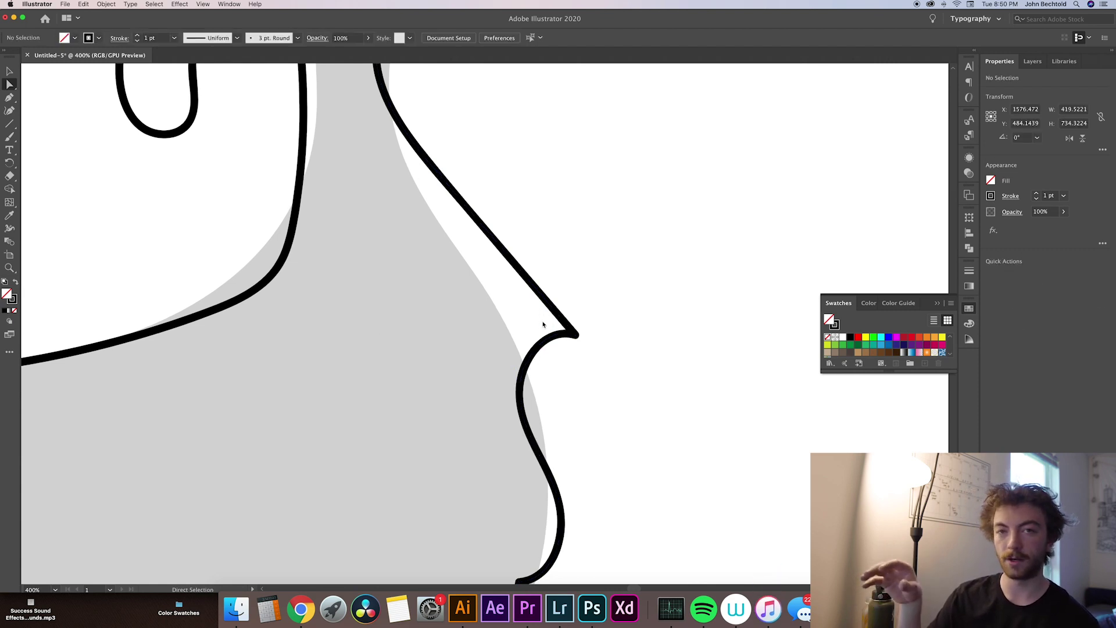
pyautogui.click(574, 334)
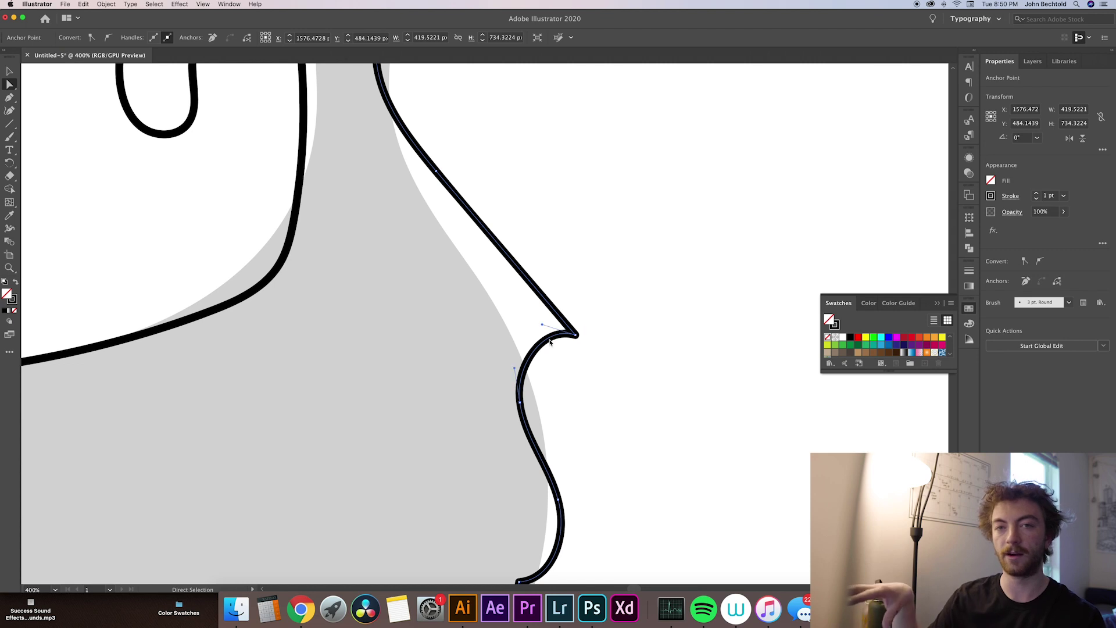
pyautogui.moveTo(543, 325)
pyautogui.mouseDown()
pyautogui.moveTo(573, 282)
pyautogui.moveTo(558, 292)
pyautogui.moveTo(539, 375)
pyautogui.moveTo(560, 390)
pyautogui.moveTo(613, 379)
pyautogui.mouseUp()
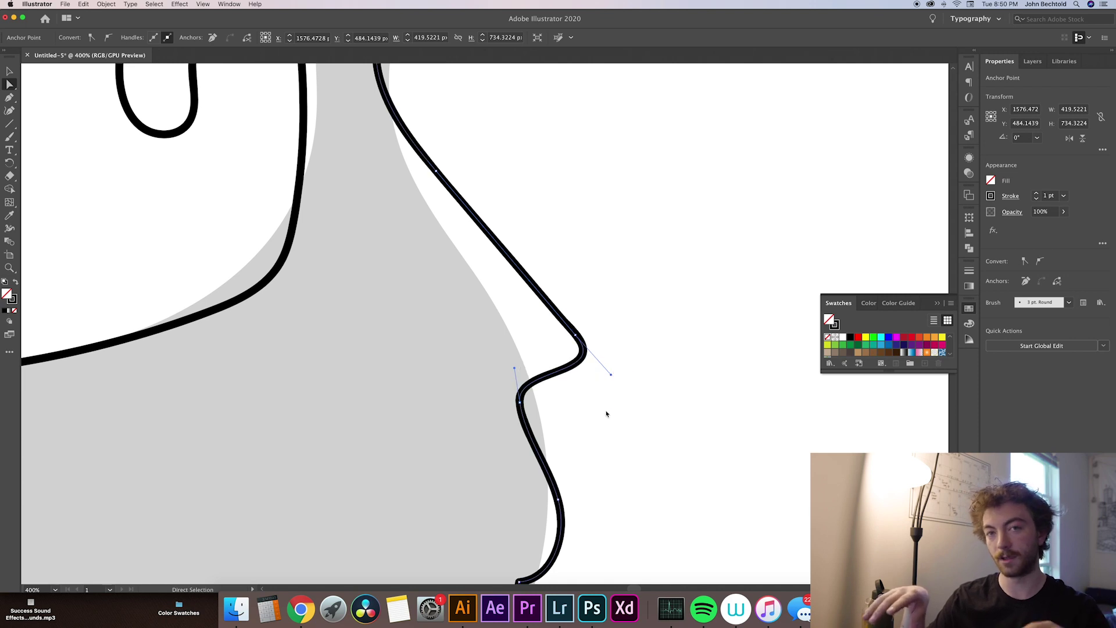
pyautogui.click(605, 429)
# Smooth the notch lower on the D's outer edge by reshaping both handles of its anchor point
pyautogui.moveTo(601, 461); pyautogui.dragTo(489, 251)
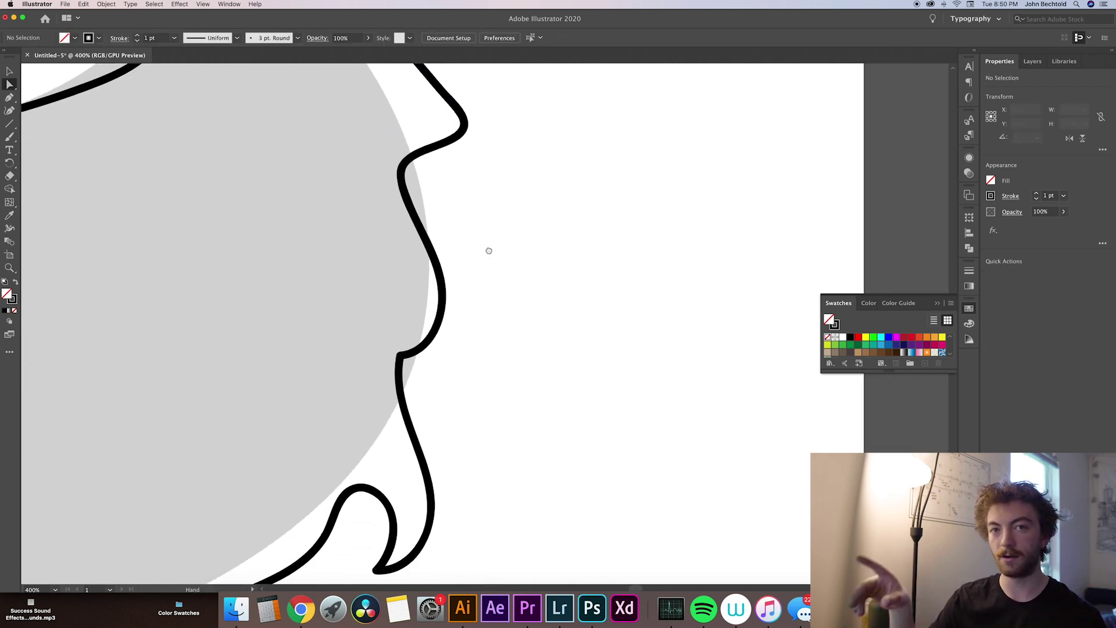
pyautogui.click(410, 349)
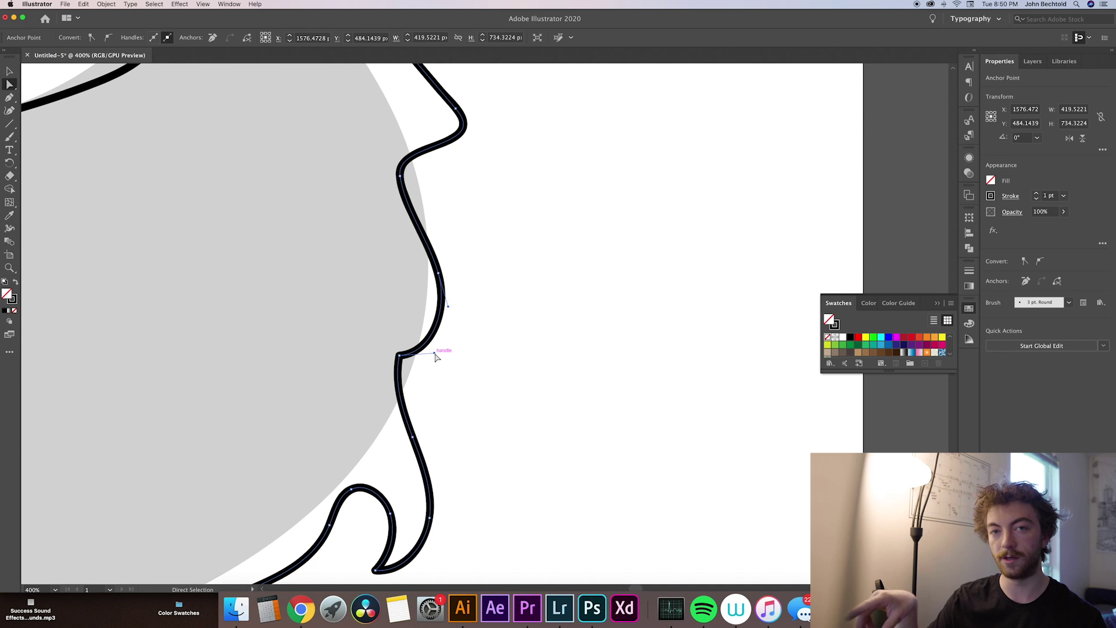
pyautogui.moveTo(435, 354); pyautogui.dragTo(344, 297)
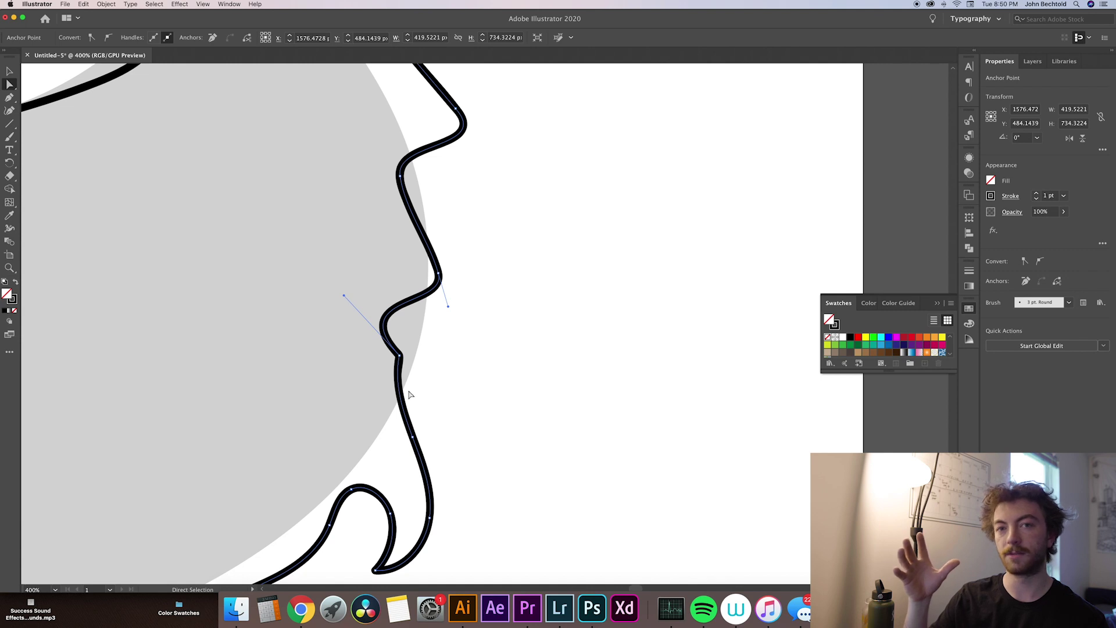
pyautogui.moveTo(401, 379); pyautogui.dragTo(425, 388)
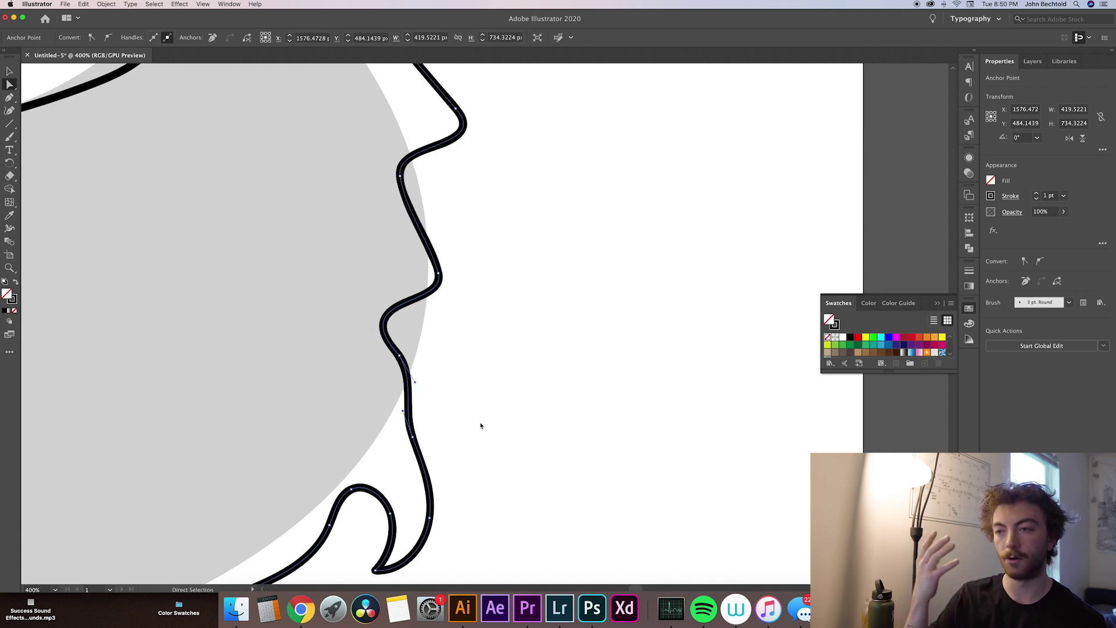
pyautogui.scroll(3, 638, 299)
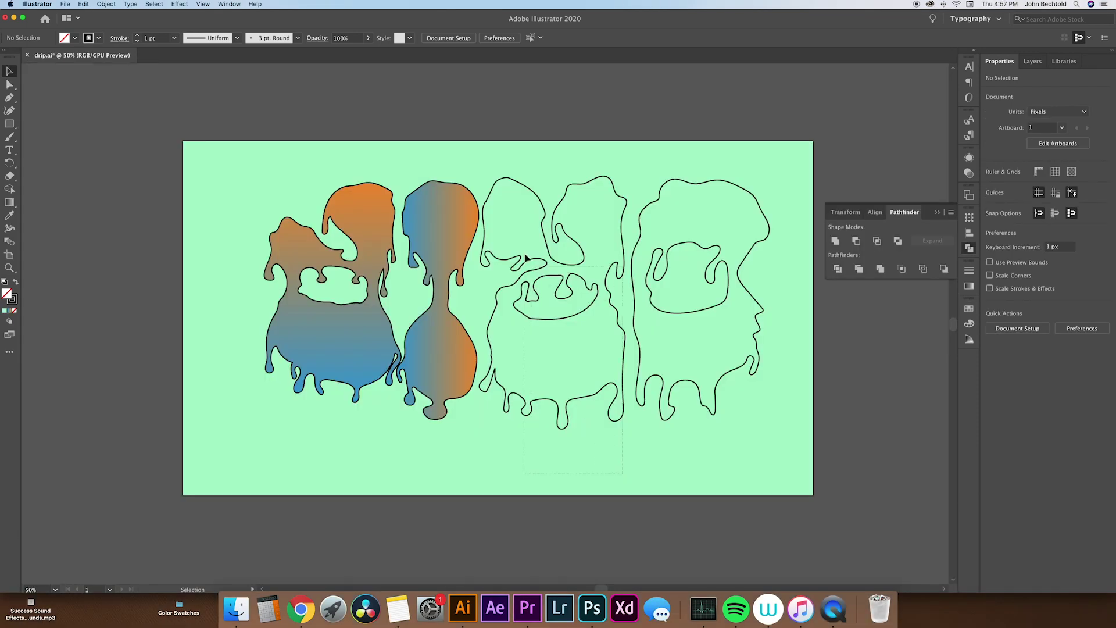
# Select the R's outer outline together with its inner opening
pyautogui.click(486, 182)
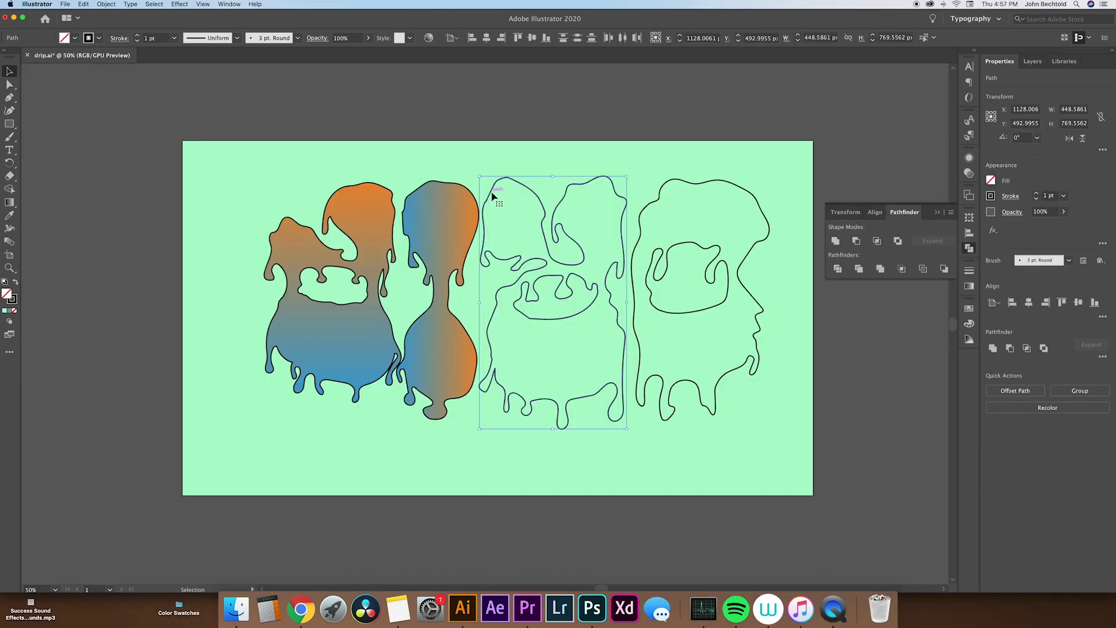
pyautogui.rightClick(492, 195)
pyautogui.click(506, 258)
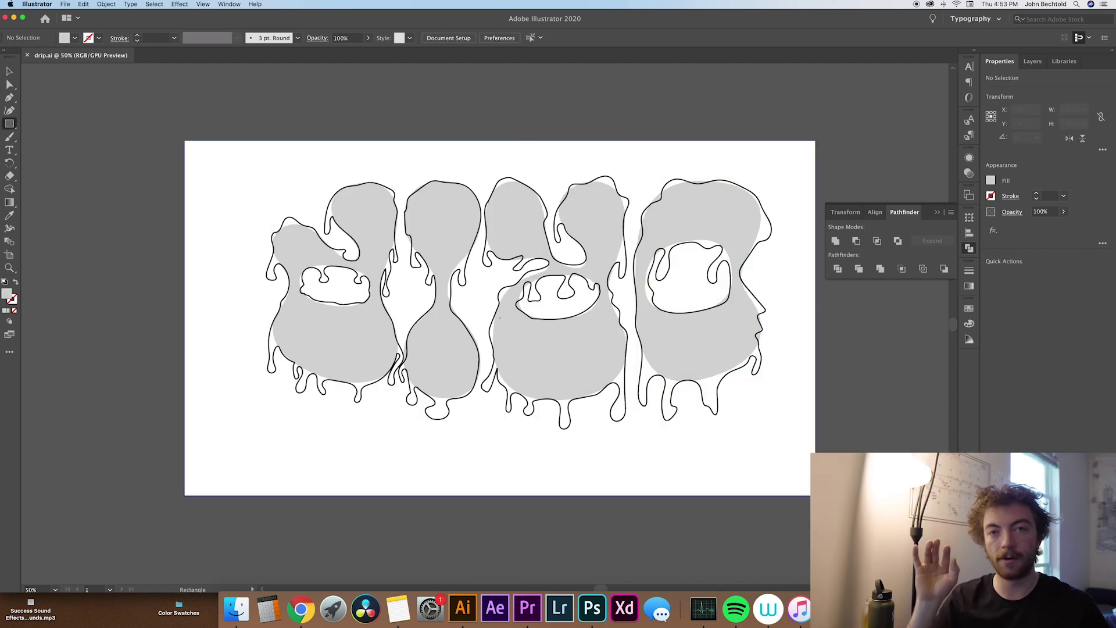
# Draw a 1920 x 1080 px rectangle covering the artboard and send it behind the lettering
pyautogui.moveTo(185, 141); pyautogui.dragTo(815, 495)
pyautogui.press('super+shift+[')
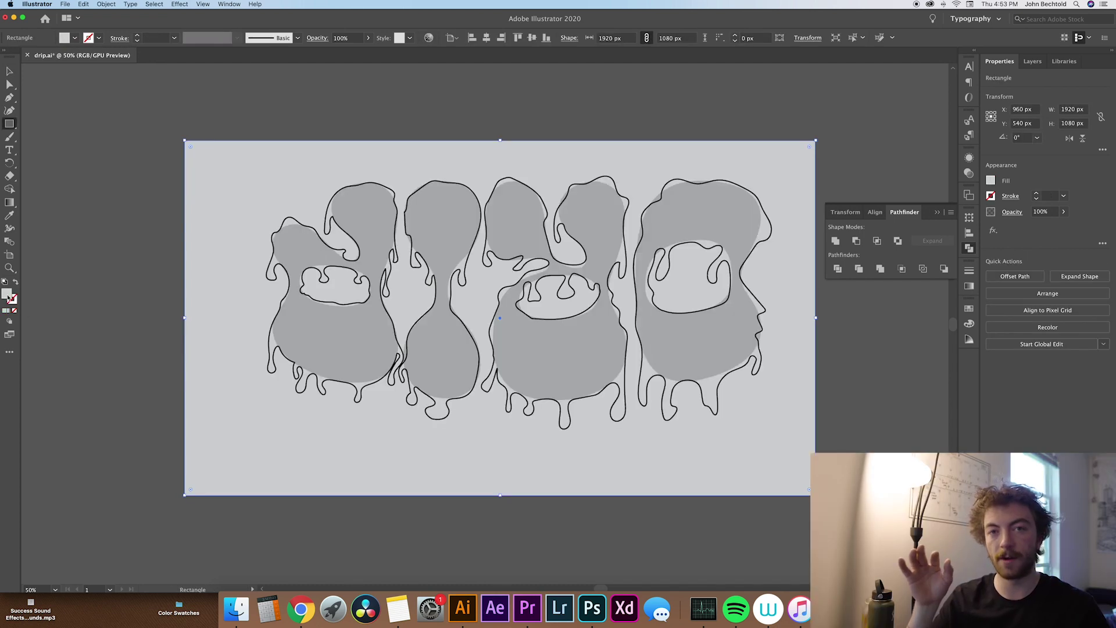
# Try a light blue and then an orange fill on the background rectangle
pyautogui.doubleClick(7, 294)
pyautogui.moveTo(87, 111); pyautogui.dragTo(75, 86)
pyautogui.press('Return')
pyautogui.click(74, 38)
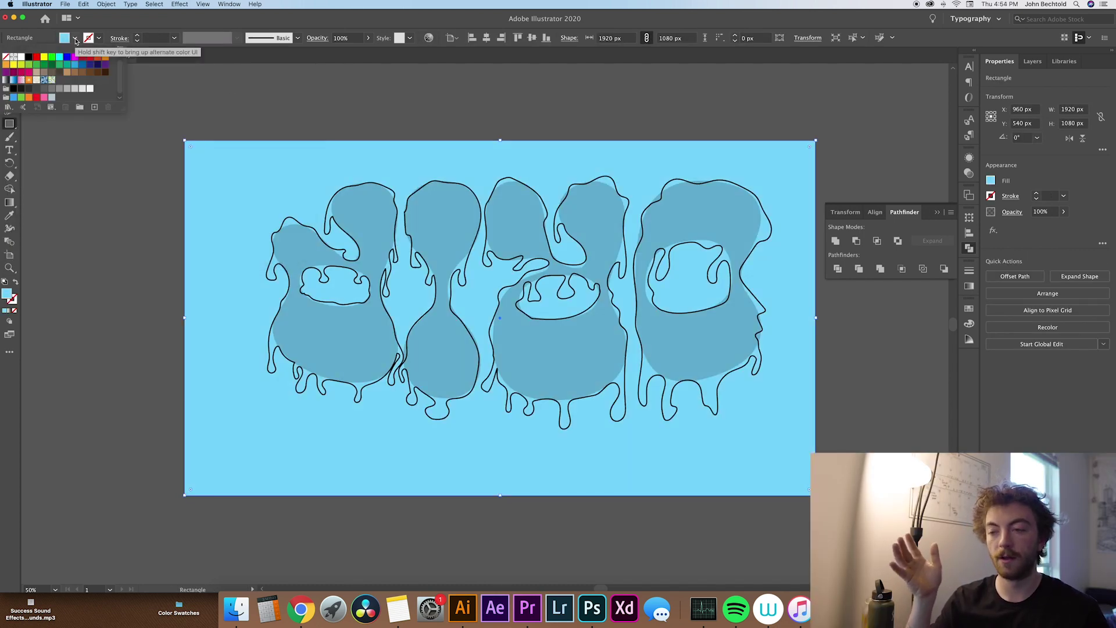
pyautogui.click(105, 57)
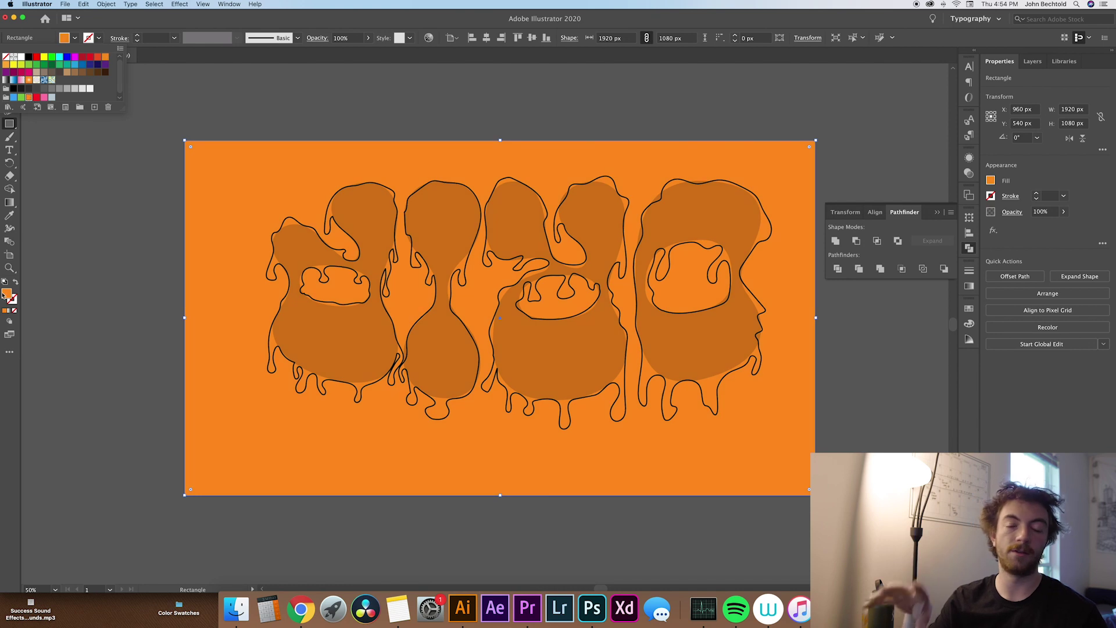
# Fill the background rectangle with a pale mint green
pyautogui.doubleClick(4, 294)
pyautogui.click(86, 90)
pyautogui.moveTo(165, 210); pyautogui.dragTo(165, 166)
pyautogui.click(55, 91)
pyautogui.click(47, 90)
pyautogui.press('Return')
# Lock the background rectangle and delete the faint DRIP tracing template
pyautogui.press('v')
pyautogui.press('super+2')
pyautogui.moveTo(254, 179); pyautogui.dragTo(392, 440)
pyautogui.click(339, 342)
pyautogui.press('Delete')
# Give the P's outline and inner opening a linear gradient fill at a 90° angle
pyautogui.doubleClick(7, 294)
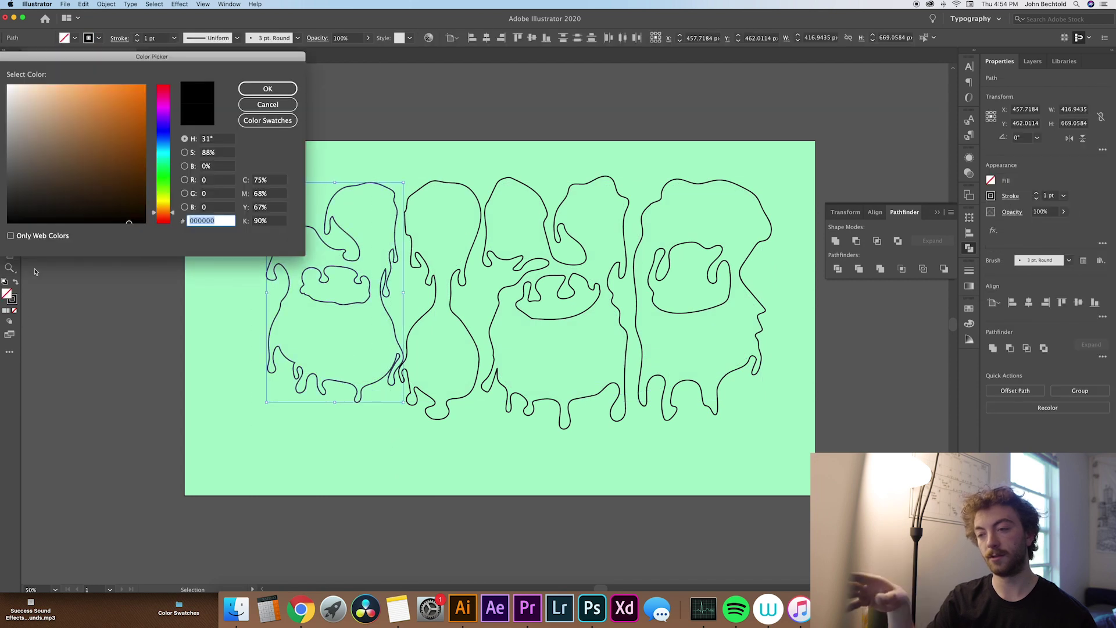
pyautogui.click(253, 110)
pyautogui.click(6, 310)
pyautogui.click(890, 312)
pyautogui.write('90')
pyautogui.press('Return')
# Color the P's gradient with blue at the first stop and orange at the last stop
pyautogui.click(833, 356)
pyautogui.doubleClick(833, 355)
pyautogui.doubleClick(7, 295)
pyautogui.moveTo(172, 216); pyautogui.dragTo(177, 114)
pyautogui.moveTo(88, 129); pyautogui.dragTo(120, 93)
pyautogui.press('Return')
pyautogui.click(935, 355)
pyautogui.doubleClick(7, 295)
pyautogui.click(163, 179)
pyautogui.press('Return')
pyautogui.doubleClick(7, 295)
pyautogui.click(261, 90)
pyautogui.click(833, 354)
pyautogui.doubleClick(833, 354)
pyautogui.click(105, 102)
pyautogui.click(267, 88)
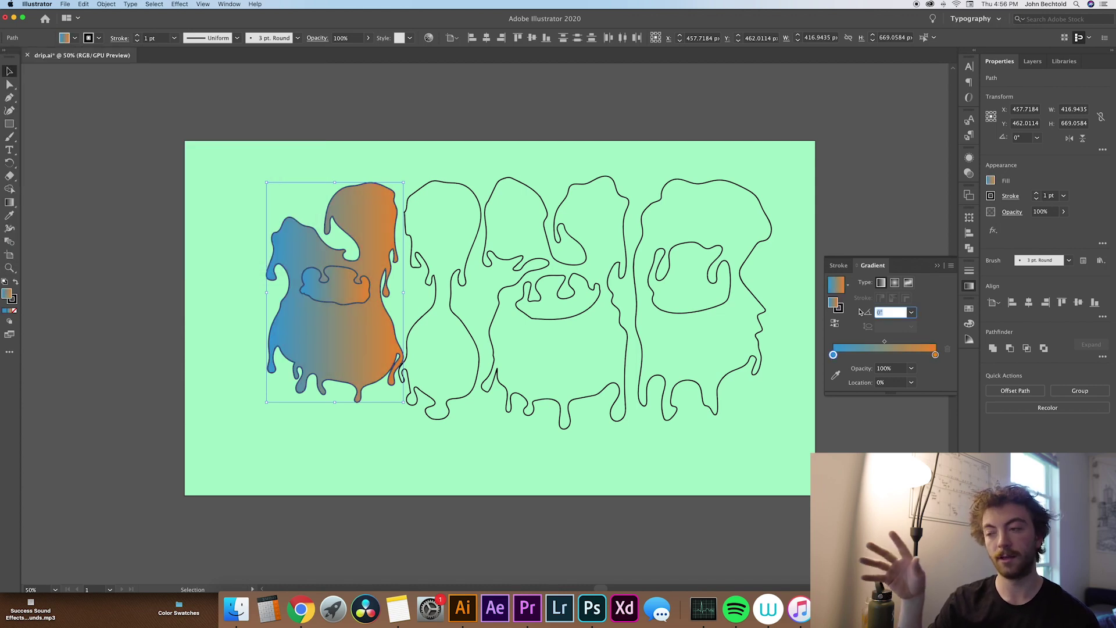
pyautogui.click(136, 112)
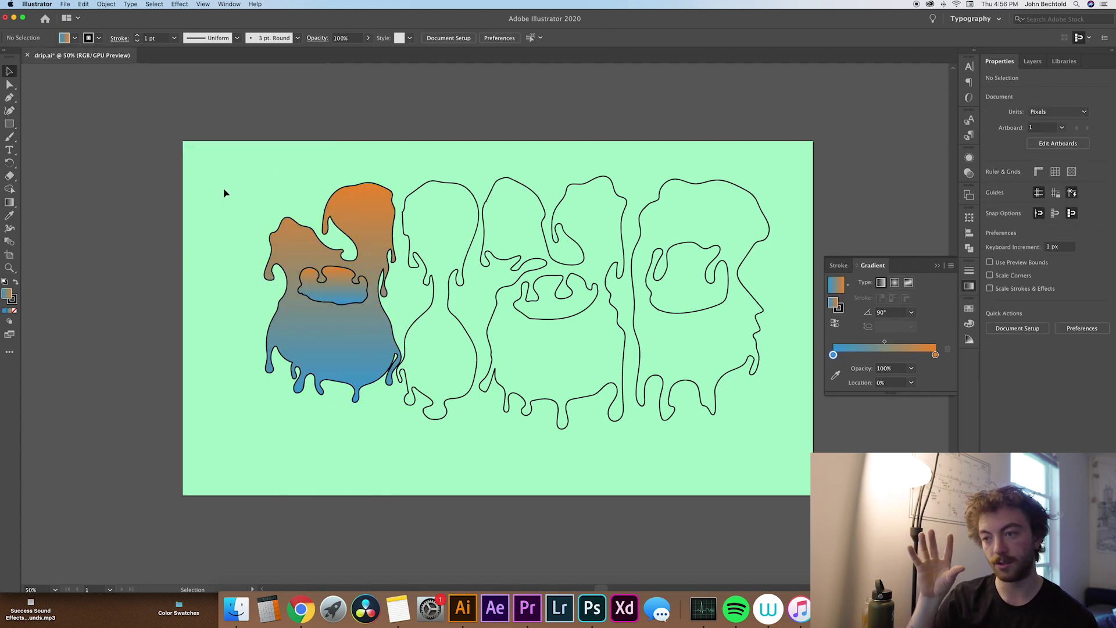
# Cut the inner opening out of the P's outline with the Minus Front shape mode
pyautogui.click(325, 277)
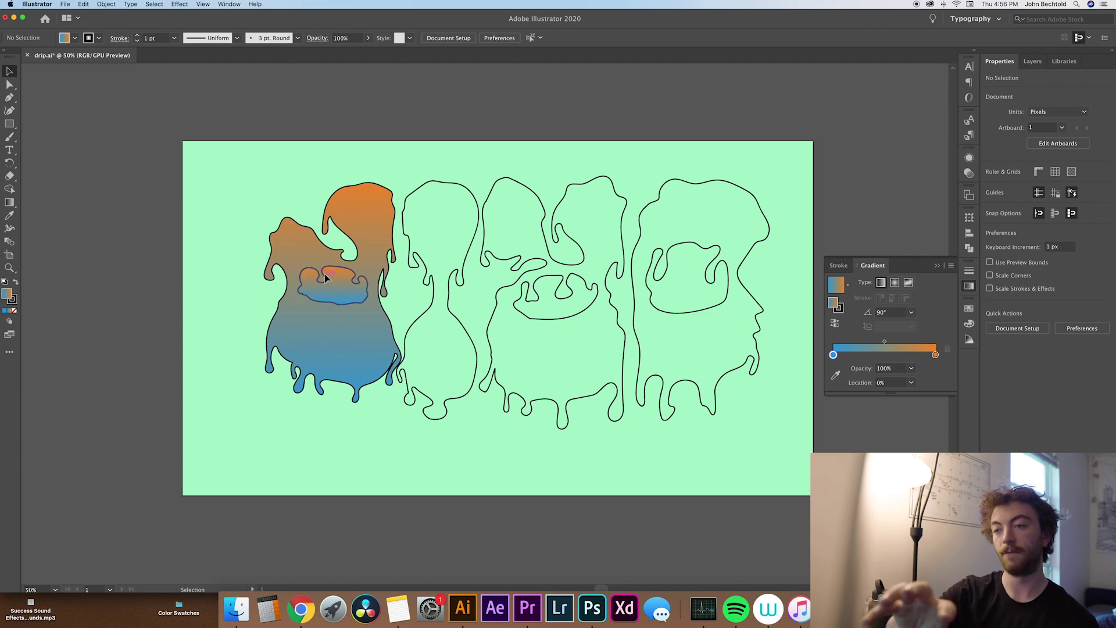
pyautogui.moveTo(287, 166); pyautogui.dragTo(341, 498)
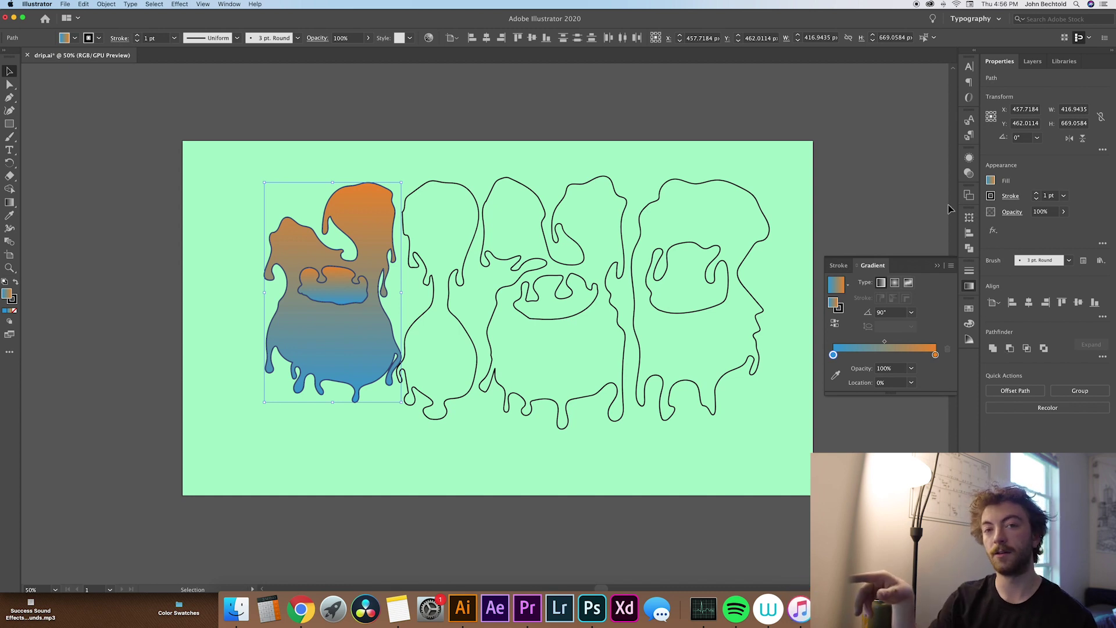
pyautogui.click(968, 250)
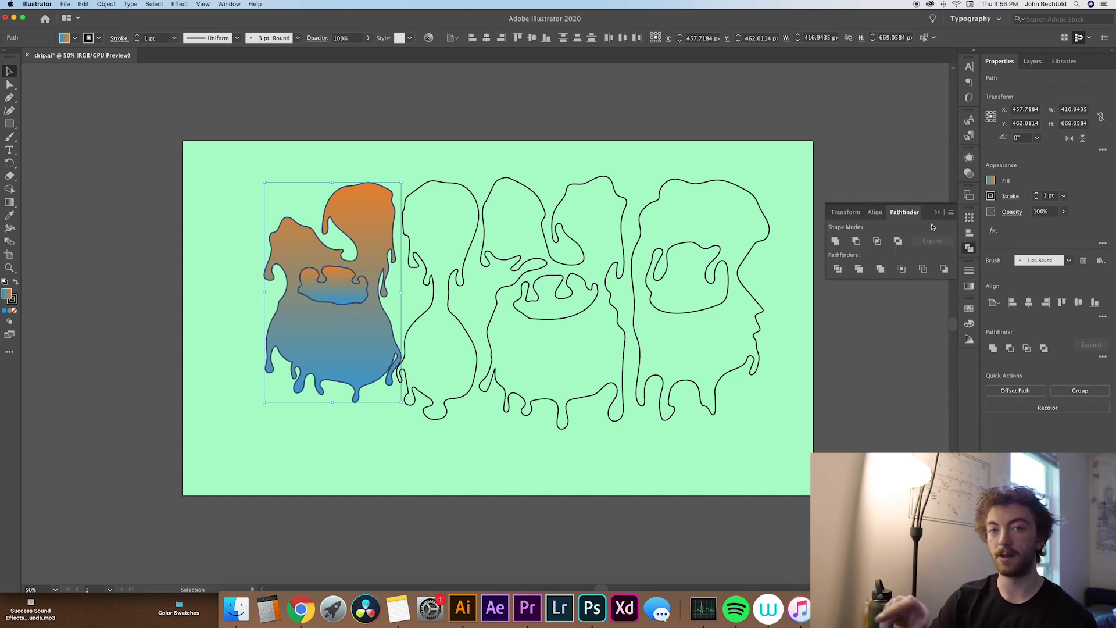
pyautogui.click(856, 241)
pyautogui.click(852, 386)
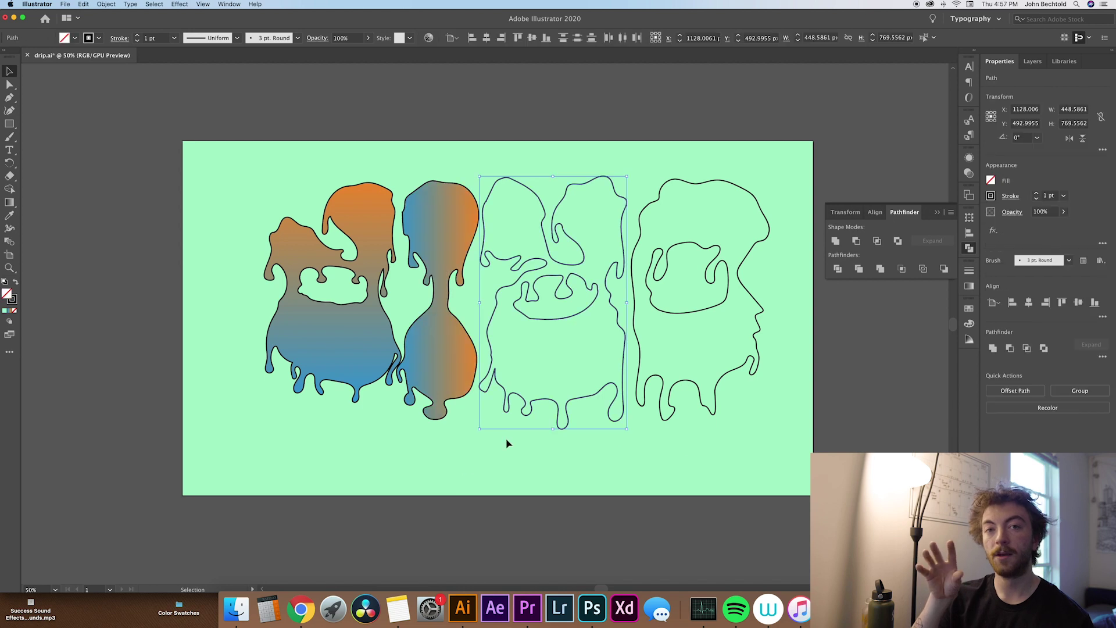
# Copy the I's gradient onto the R with the Eyedropper and cut out its opening with Minus Front
pyautogui.press('i')
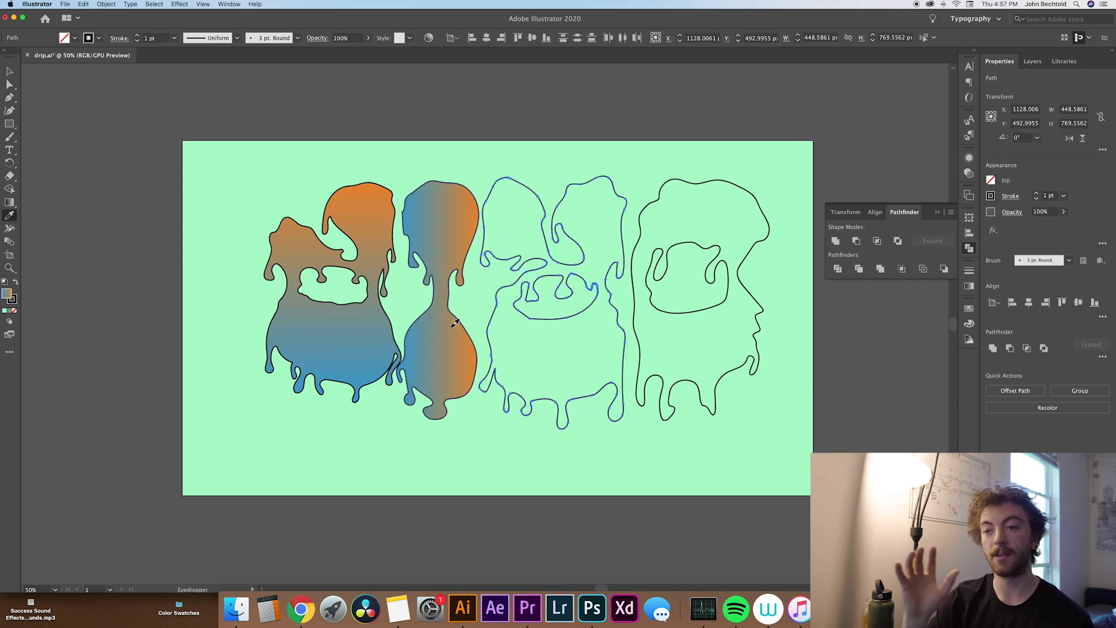
pyautogui.click(452, 327)
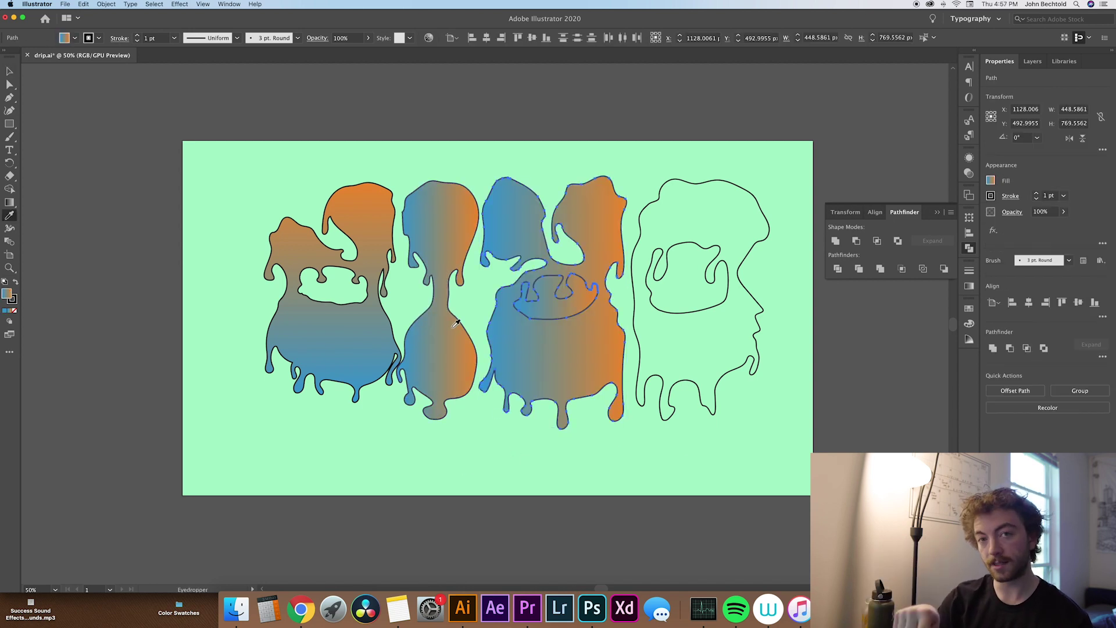
pyautogui.click(856, 240)
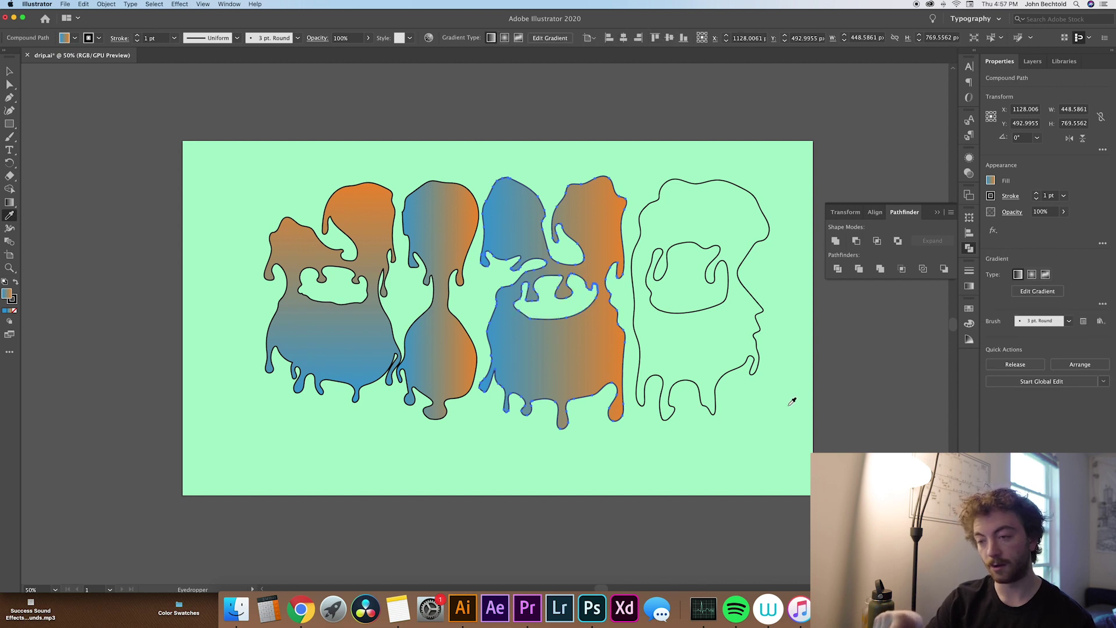
pyautogui.press('v')
pyautogui.click(812, 424)
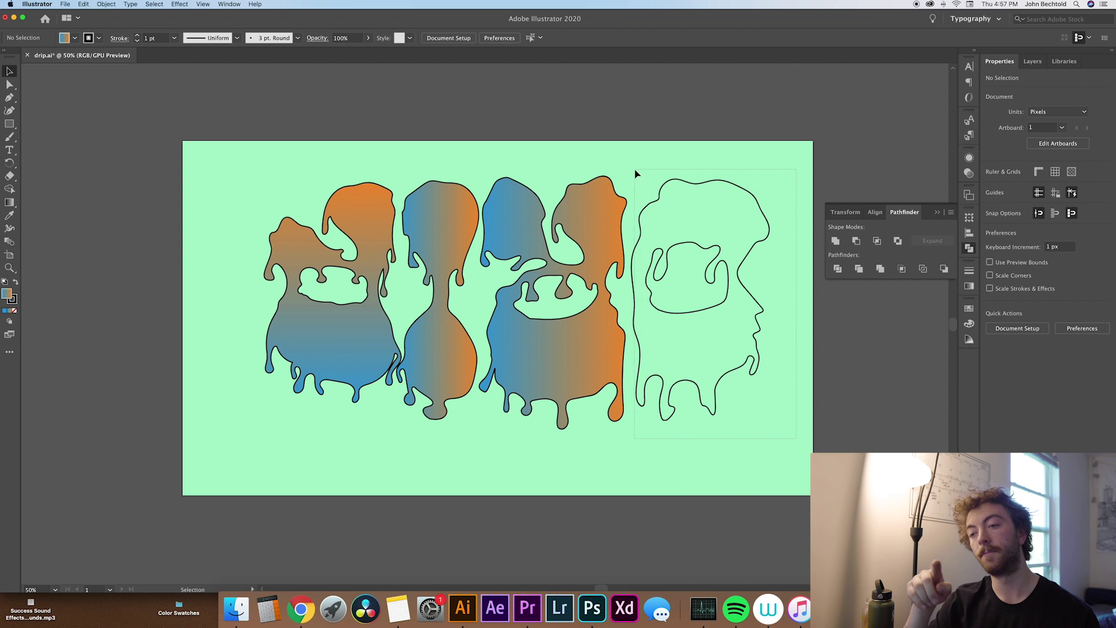
# Copy the R's gradient onto the D's two paths with the Eyedropper and cut out its opening with Minus Front
pyautogui.click(650, 198)
pyautogui.press('i')
pyautogui.click(612, 211)
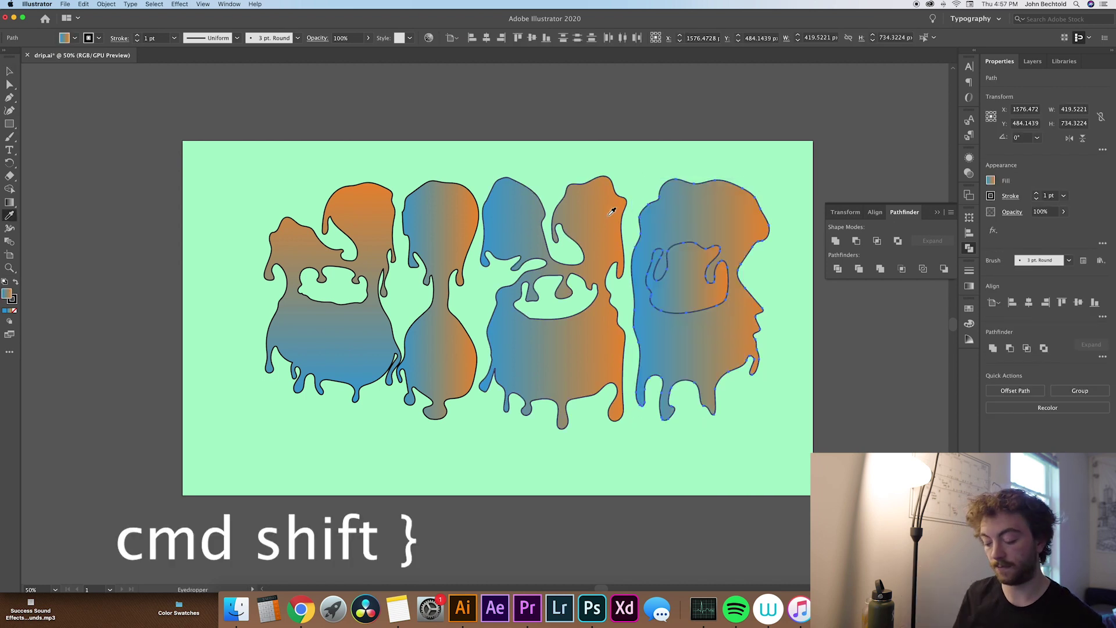
pyautogui.click(856, 241)
pyautogui.press('v')
# Try to turn the D's horizontal gradient vertical with the Gradient tool, then undo the change
pyautogui.press('g')
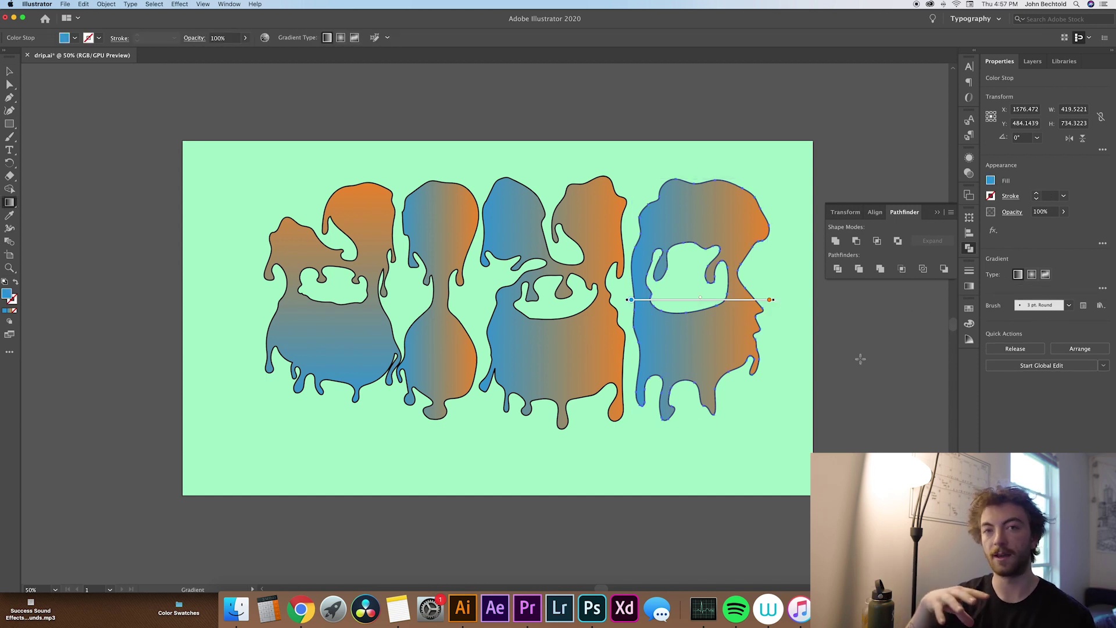
pyautogui.moveTo(777, 298)
pyautogui.mouseDown()
pyautogui.moveTo(705, 461)
pyautogui.moveTo(683, 466)
pyautogui.moveTo(797, 374)
pyautogui.moveTo(797, 200)
pyautogui.moveTo(773, 184)
pyautogui.moveTo(665, 176)
pyautogui.mouseUp()
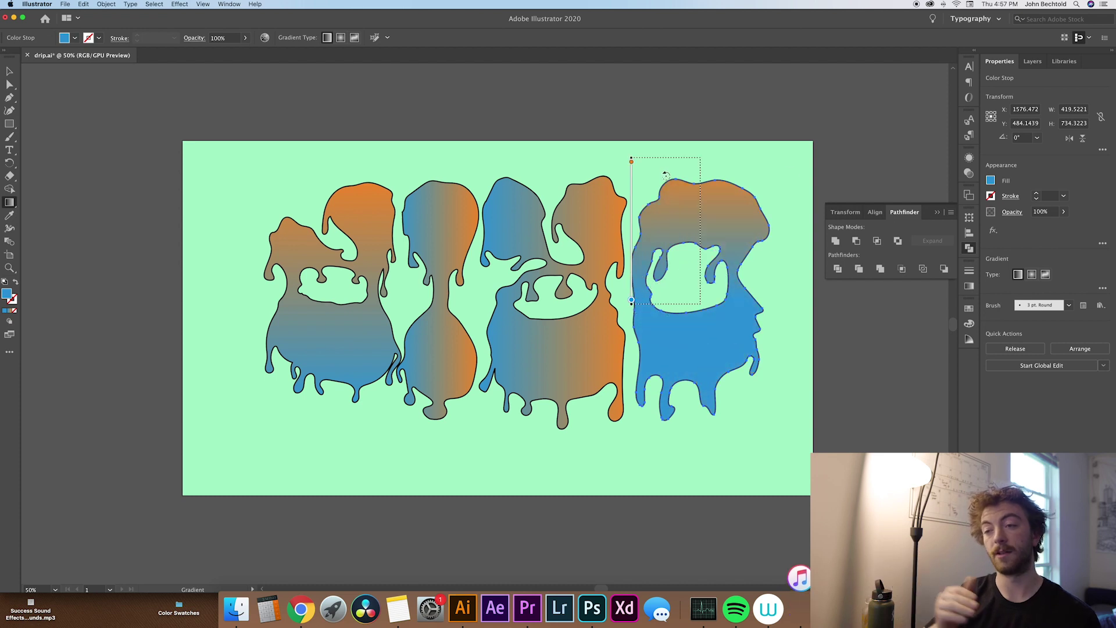
pyautogui.press('super+z')
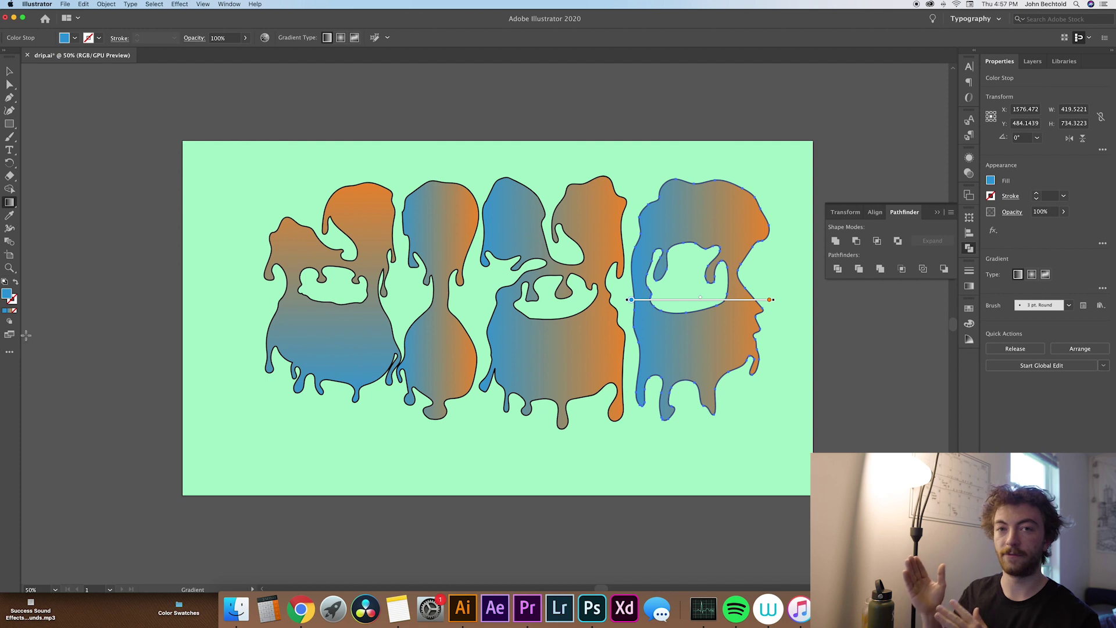
pyautogui.press('super+z')
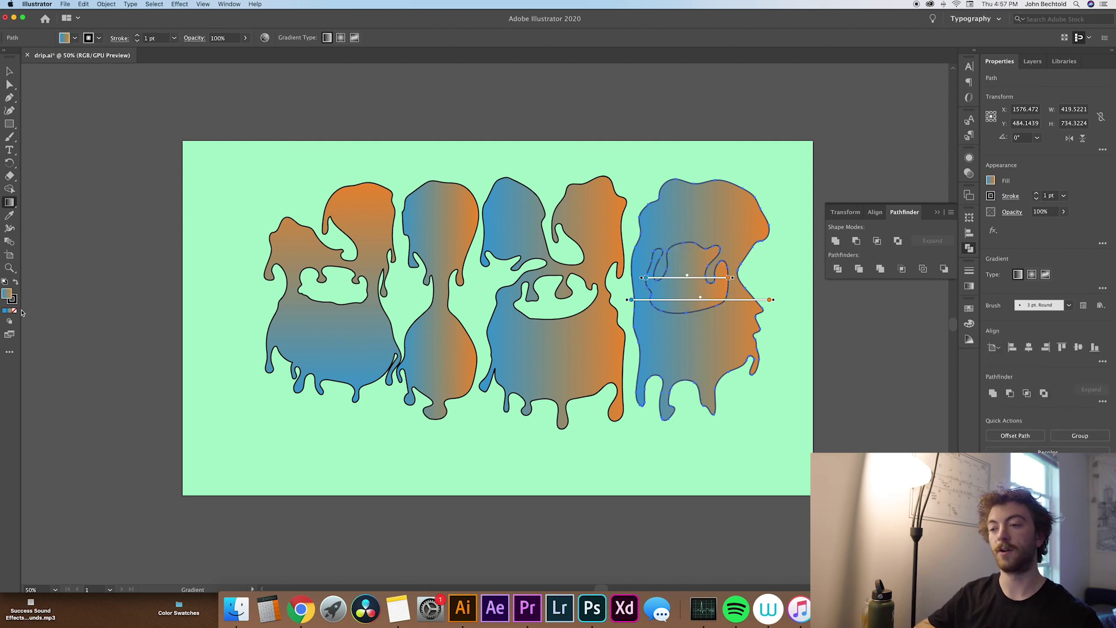
pyautogui.press('super+shift+z')
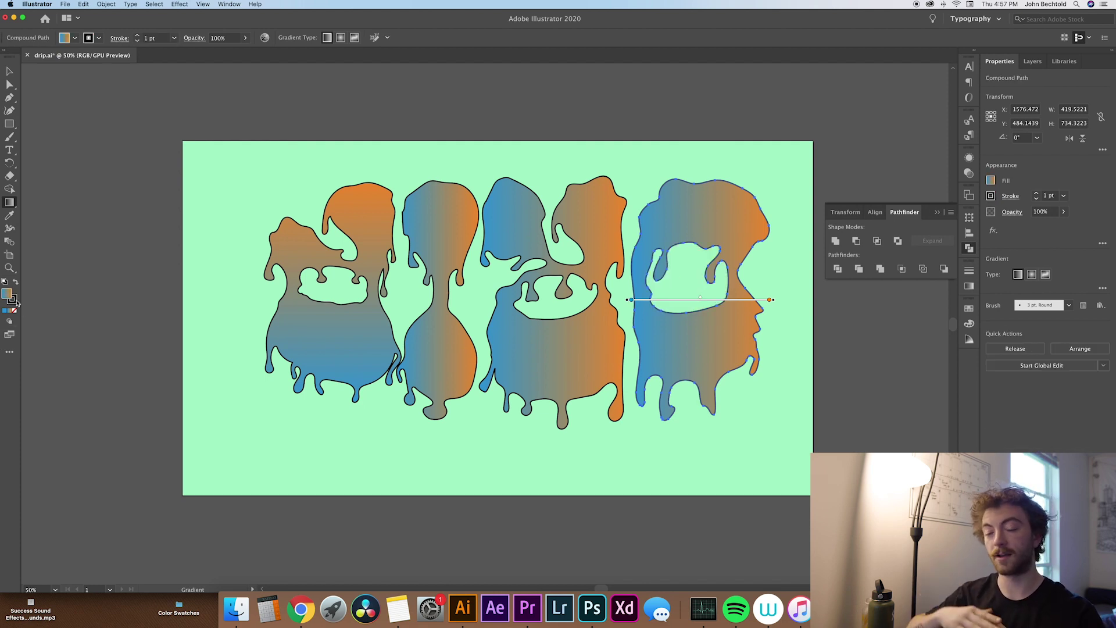
# Set the angle of the D's blue-orange gradient to 90°
pyautogui.click(9, 312)
pyautogui.write('90')
pyautogui.press('Return')
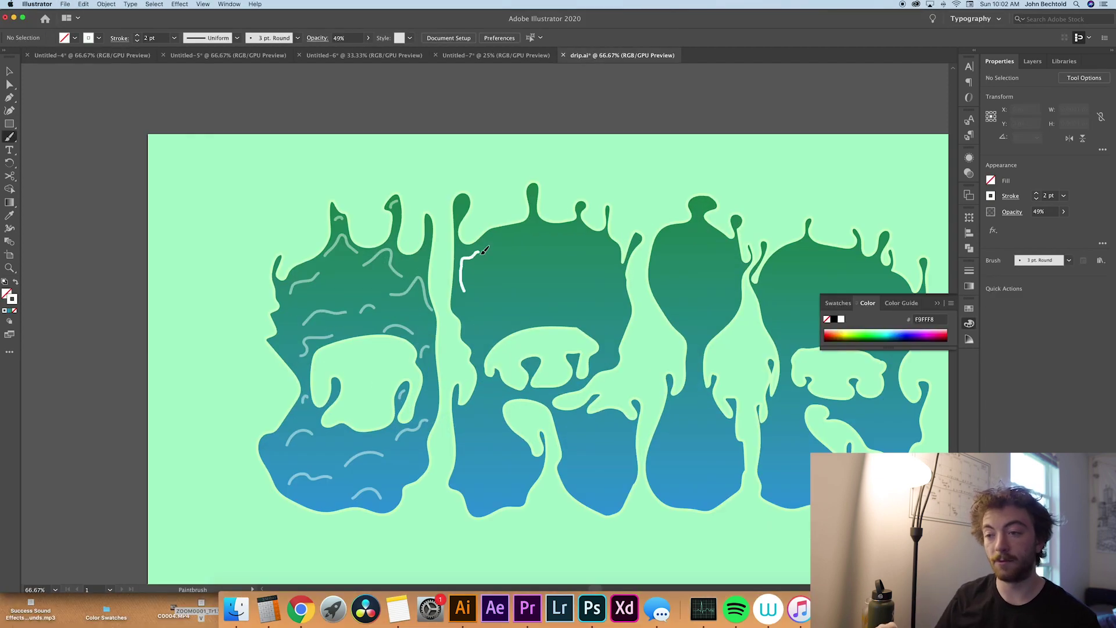
# Paint short, wavy, semi-transparent white highlight strokes across the upper body and both legs of the R
pyautogui.moveTo(506, 239); pyautogui.dragTo(545, 239)
pyautogui.moveTo(480, 303); pyautogui.dragTo(539, 283)
pyautogui.moveTo(561, 302); pyautogui.dragTo(587, 307)
pyautogui.moveTo(566, 315); pyautogui.dragTo(595, 331)
pyautogui.moveTo(576, 250); pyautogui.dragTo(538, 269)
pyautogui.moveTo(597, 305); pyautogui.dragTo(609, 314)
pyautogui.moveTo(482, 341); pyautogui.dragTo(502, 327)
pyautogui.moveTo(458, 419)
pyautogui.mouseDown()
pyautogui.moveTo(485, 430)
pyautogui.moveTo(500, 398)
pyautogui.mouseUp()
pyautogui.moveTo(528, 397); pyautogui.dragTo(543, 389)
pyautogui.moveTo(594, 361); pyautogui.dragTo(615, 355)
pyautogui.moveTo(597, 430); pyautogui.dragTo(567, 423)
pyautogui.moveTo(598, 504)
pyautogui.mouseDown()
pyautogui.moveTo(618, 470)
pyautogui.moveTo(624, 487)
pyautogui.mouseUp()
pyautogui.press('super+z')
pyautogui.moveTo(605, 448); pyautogui.dragTo(629, 453)
pyautogui.moveTo(479, 487); pyautogui.dragTo(530, 480)
pyautogui.moveTo(480, 450); pyautogui.dragTo(519, 449)
pyautogui.hscroll(2, 512, 447)
pyautogui.moveTo(460, 323)
pyautogui.mouseDown()
pyautogui.moveTo(469, 311)
pyautogui.moveTo(496, 317)
pyautogui.mouseUp()
pyautogui.moveTo(518, 475); pyautogui.dragTo(550, 471)
# Paint short, wavy white highlight strokes down the whole length of the I
pyautogui.hscroll(3, 550, 471)
pyautogui.moveTo(524, 248); pyautogui.dragTo(598, 256)
pyautogui.moveTo(547, 232); pyautogui.dragTo(581, 236)
pyautogui.moveTo(517, 275)
pyautogui.mouseDown()
pyautogui.moveTo(538, 279)
pyautogui.moveTo(534, 299)
pyautogui.mouseUp()
pyautogui.press('super+z')
pyautogui.moveTo(526, 294); pyautogui.dragTo(554, 312)
pyautogui.press('super+z')
pyautogui.press('super+z')
pyautogui.moveTo(578, 271); pyautogui.dragTo(533, 265)
pyautogui.moveTo(590, 319)
pyautogui.mouseDown()
pyautogui.moveTo(570, 298)
pyautogui.moveTo(551, 320)
pyautogui.mouseUp()
pyautogui.moveTo(522, 284); pyautogui.dragTo(542, 289)
pyautogui.moveTo(557, 358); pyautogui.dragTo(575, 329)
pyautogui.moveTo(544, 403); pyautogui.dragTo(566, 385)
pyautogui.moveTo(530, 427); pyautogui.dragTo(570, 424)
pyautogui.moveTo(596, 456); pyautogui.dragTo(549, 475)
pyautogui.moveTo(554, 451)
pyautogui.mouseDown()
pyautogui.moveTo(563, 441)
pyautogui.moveTo(550, 498)
pyautogui.mouseUp()
# Paint short, wavy white highlight strokes across the P, including its narrow middle and lower part
pyautogui.moveTo(641, 311)
pyautogui.mouseDown()
pyautogui.moveTo(648, 261)
pyautogui.moveTo(733, 273)
pyautogui.moveTo(714, 304)
pyautogui.mouseUp()
pyautogui.hscroll(1, 734, 310)
pyautogui.moveTo(684, 320); pyautogui.dragTo(626, 328)
pyautogui.moveTo(650, 286); pyautogui.dragTo(692, 289)
pyautogui.moveTo(727, 345)
pyautogui.mouseDown()
pyautogui.moveTo(698, 343)
pyautogui.moveTo(743, 328)
pyautogui.mouseUp()
pyautogui.moveTo(620, 301); pyautogui.dragTo(632, 293)
pyautogui.moveTo(617, 353); pyautogui.dragTo(622, 349)
pyautogui.moveTo(614, 405); pyautogui.dragTo(630, 406)
pyautogui.moveTo(707, 408); pyautogui.dragTo(754, 388)
pyautogui.moveTo(760, 428)
pyautogui.mouseDown()
pyautogui.moveTo(708, 437)
pyautogui.moveTo(681, 420)
pyautogui.mouseUp()
pyautogui.moveTo(623, 430)
pyautogui.mouseDown()
pyautogui.moveTo(602, 456)
pyautogui.moveTo(637, 442)
pyautogui.mouseUp()
pyautogui.moveTo(639, 483); pyautogui.dragTo(679, 480)
# Move the whole DRIP lettering with its highlights slightly down and to the left on the artboard
pyautogui.hscroll(-3, 633, 493)
pyautogui.press('v')
pyautogui.press('super+minus')
pyautogui.press('super+minus')
pyautogui.press('super+a')
pyautogui.moveTo(460, 301)
pyautogui.mouseDown()
pyautogui.moveTo(443, 329)
pyautogui.moveTo(452, 321)
pyautogui.mouseUp()
pyautogui.press('super+shift+a')
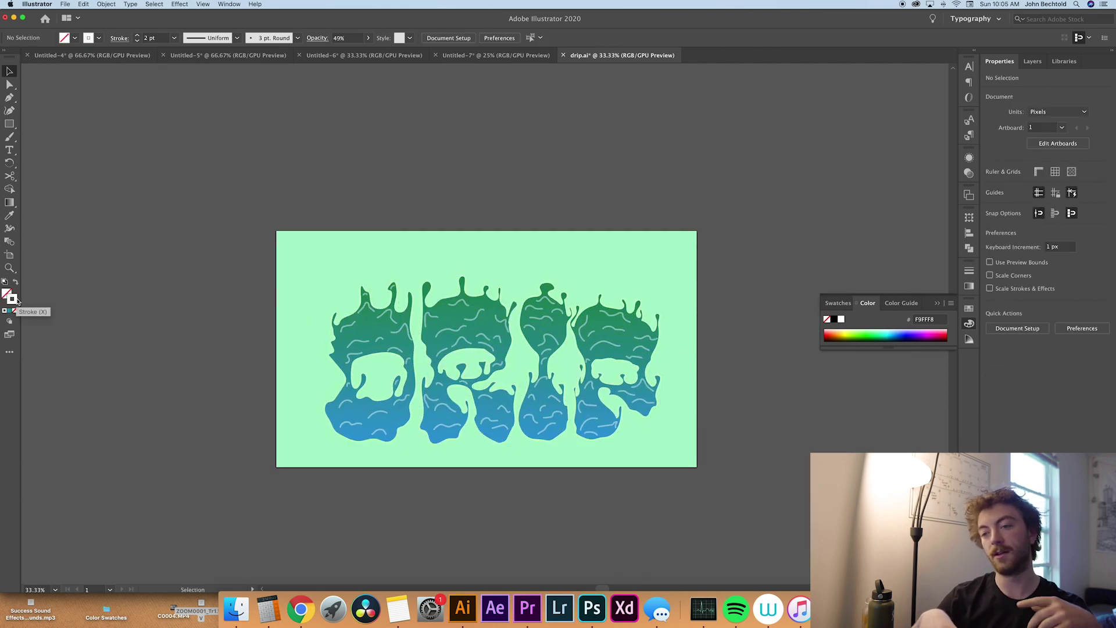
# Change the stroke color to dark green 1E7226 for painting with the Paintbrush
pyautogui.doubleClick(13, 299)
pyautogui.write('1E7226')
pyautogui.press('Return')
pyautogui.press('b')
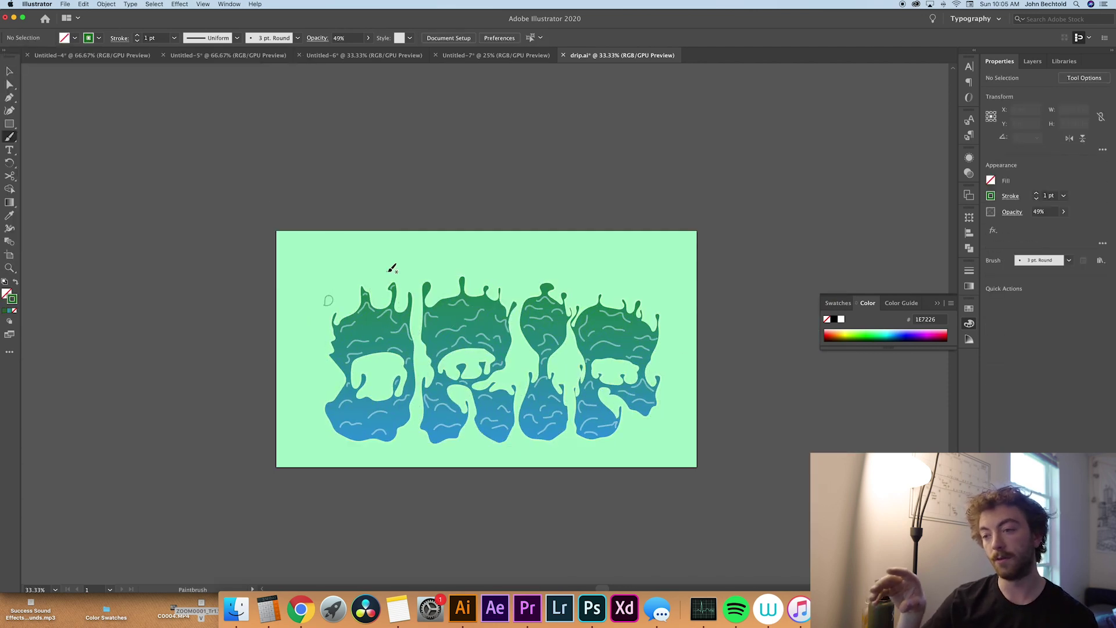
# Switch the Paintbrush to the Touch Calligraphic brush
pyautogui.press('super+equal')
pyautogui.click(297, 38)
pyautogui.click(216, 63)
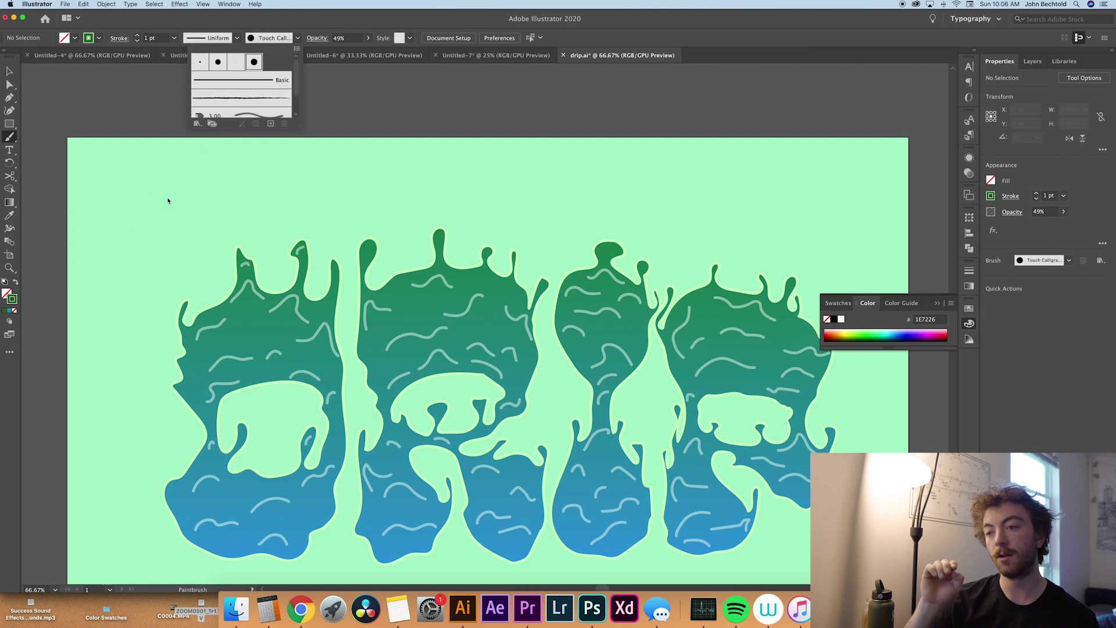
pyautogui.click(175, 184)
# Create a new calligraphic brush with a size of 5
pyautogui.click(1069, 260)
pyautogui.doubleClick(970, 284)
pyautogui.press('Escape')
pyautogui.click(1041, 345)
pyautogui.click(597, 382)
pyautogui.moveTo(547, 371); pyautogui.dragTo(517, 371)
pyautogui.write('5')
pyautogui.press('Return')
# Paint small green bubble outlines and short curves above the D's drips and along its outer left side
pyautogui.moveTo(245, 207); pyautogui.dragTo(249, 208)
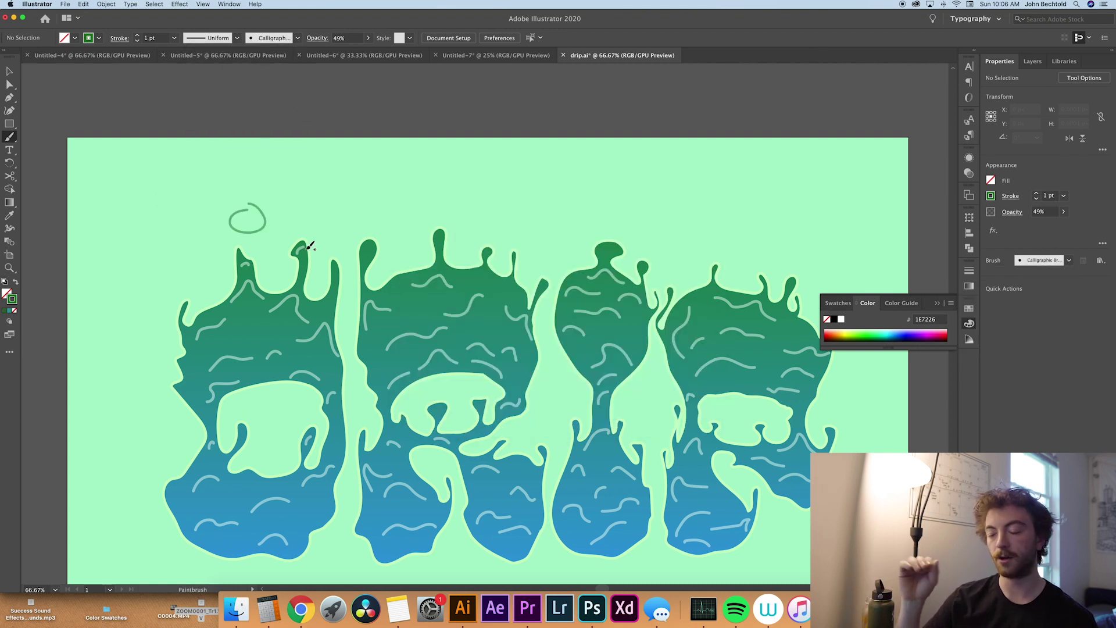
pyautogui.press('super+equal')
pyautogui.press('super+equal')
pyautogui.hscroll(-8, 204, 244)
pyautogui.scroll(-2, 204, 244)
pyautogui.moveTo(199, 319); pyautogui.dragTo(204, 321)
pyautogui.moveTo(212, 136); pyautogui.dragTo(206, 132)
pyautogui.press('super+minus')
pyautogui.press('super+minus')
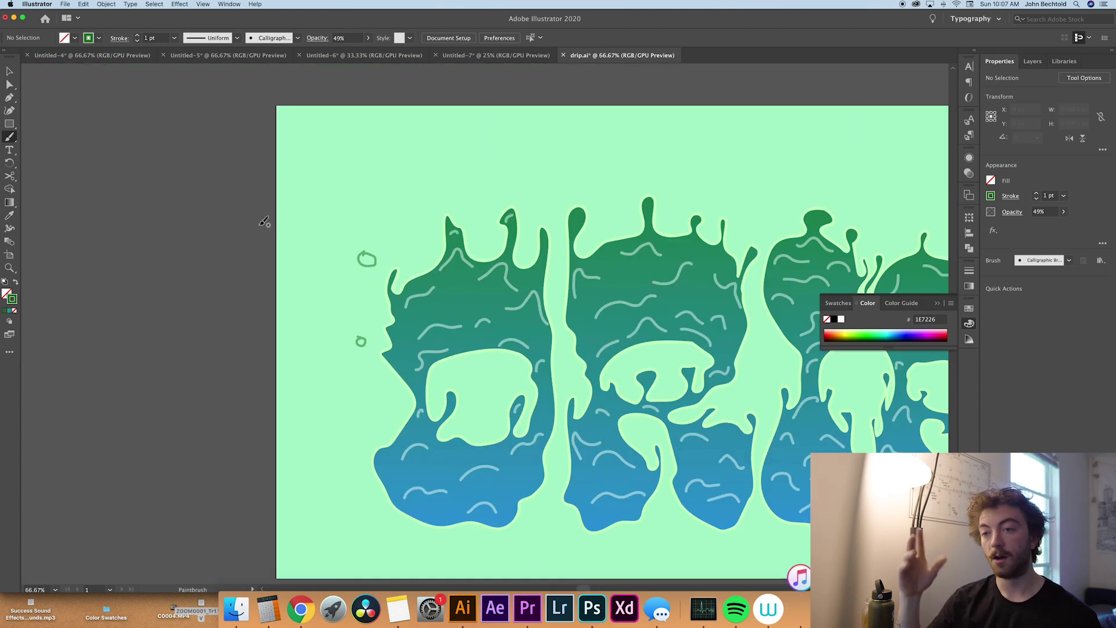
pyautogui.moveTo(415, 169); pyautogui.dragTo(406, 178)
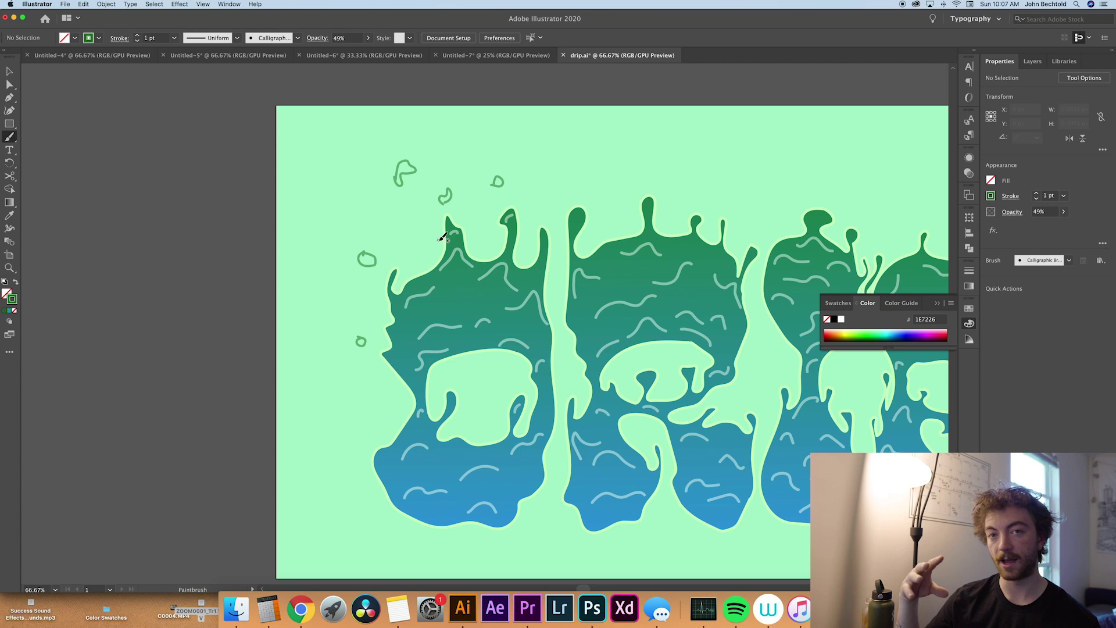
pyautogui.moveTo(545, 208); pyautogui.dragTo(538, 216)
pyautogui.moveTo(366, 435); pyautogui.dragTo(321, 413)
# Paint small green bubble outlines above the R's drips and in the gap between the R and the I
pyautogui.hscroll(1, 567, 305)
pyautogui.hscroll(1, 440, 413)
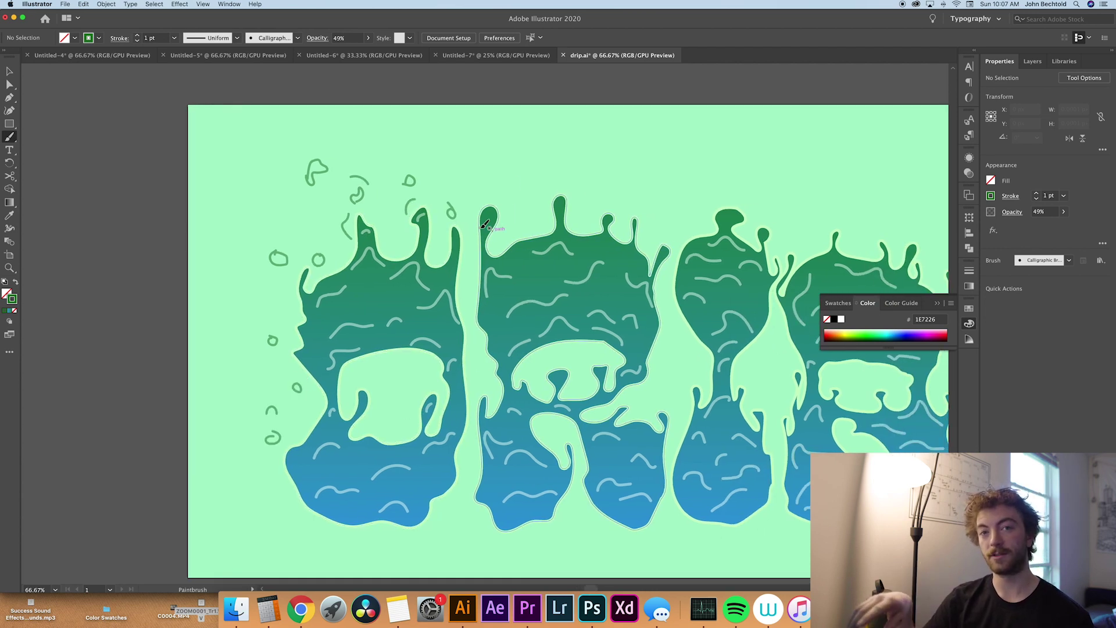
pyautogui.moveTo(530, 170); pyautogui.dragTo(526, 166)
pyautogui.moveTo(607, 194); pyautogui.dragTo(601, 201)
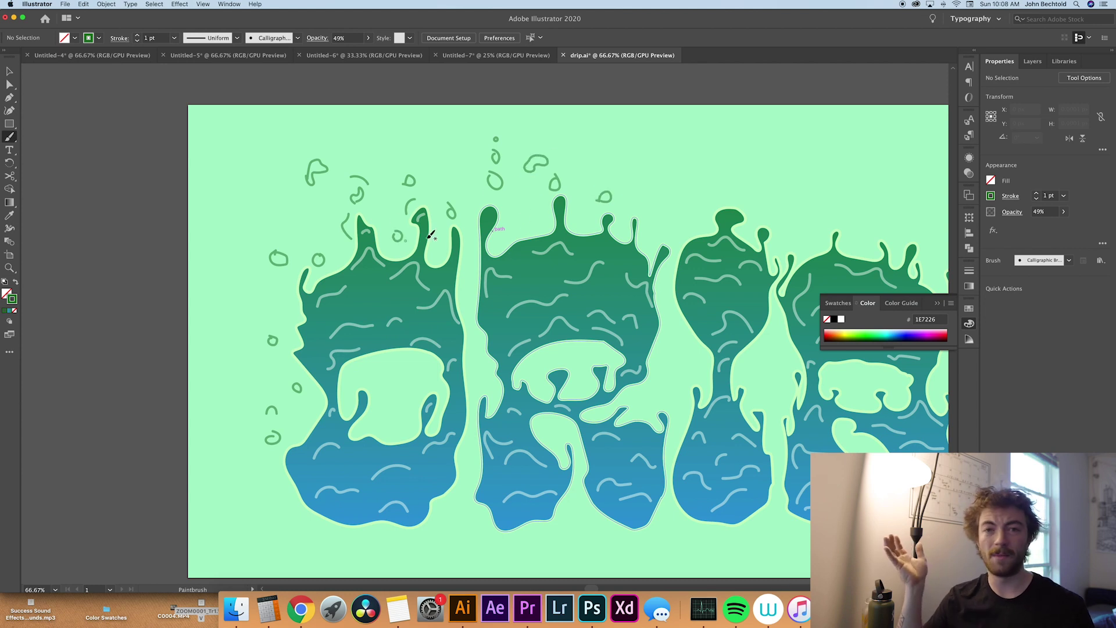
pyautogui.moveTo(497, 197); pyautogui.dragTo(494, 197)
pyautogui.moveTo(635, 202); pyautogui.dragTo(640, 201)
pyautogui.moveTo(638, 186); pyautogui.dragTo(637, 178)
pyautogui.moveTo(655, 394); pyautogui.dragTo(661, 367)
# Paint three small green bubbles inside the D's opening and one beside its narrow waist
pyautogui.moveTo(426, 379); pyautogui.dragTo(419, 385)
pyautogui.moveTo(377, 358); pyautogui.dragTo(370, 364)
pyautogui.moveTo(315, 406); pyautogui.dragTo(308, 413)
pyautogui.moveTo(397, 415); pyautogui.dragTo(389, 421)
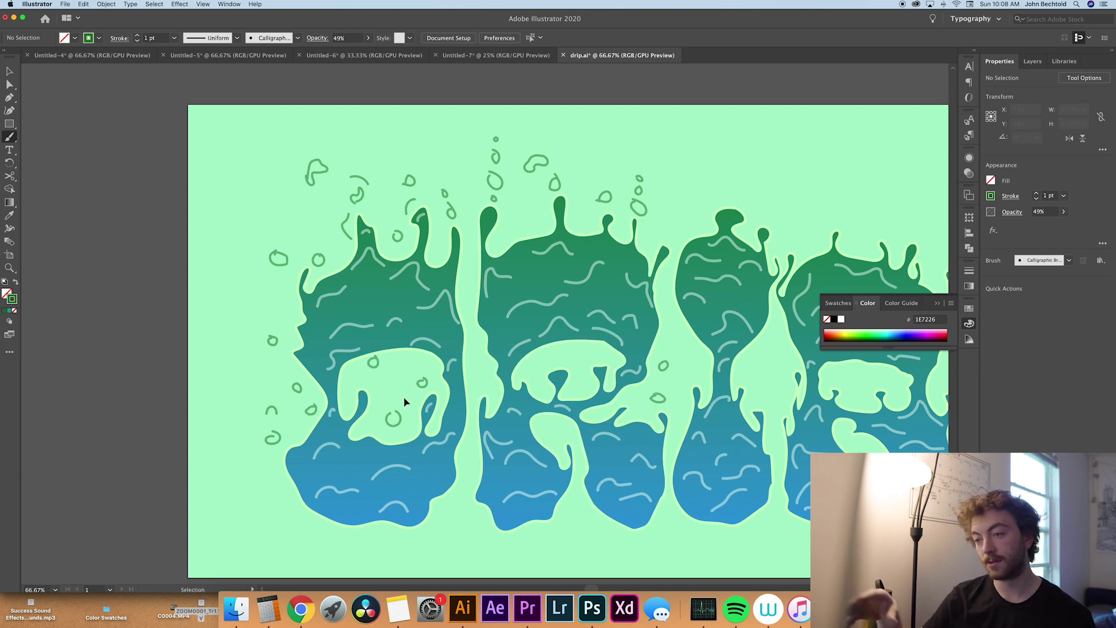